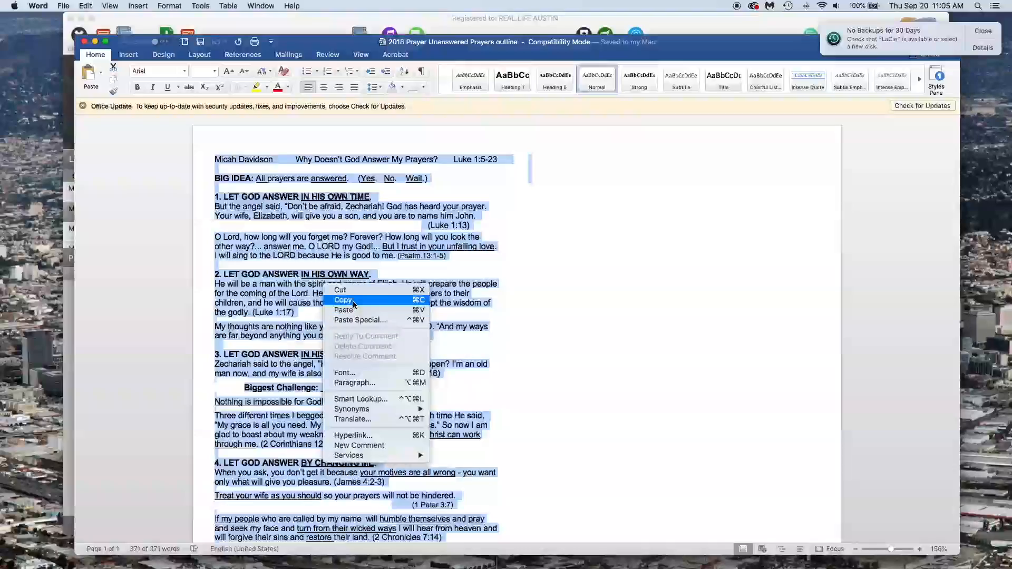
Copy the selected sermon outline in Word, switch to ProPresenter 6 and open its text import from the clipboard
click(353, 301)
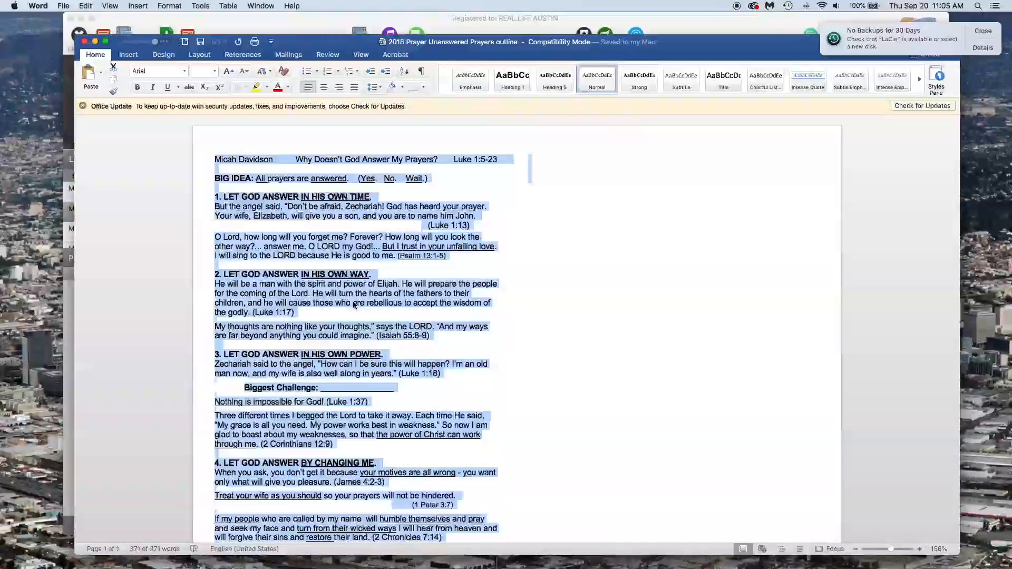
mouse_move(474, 567)
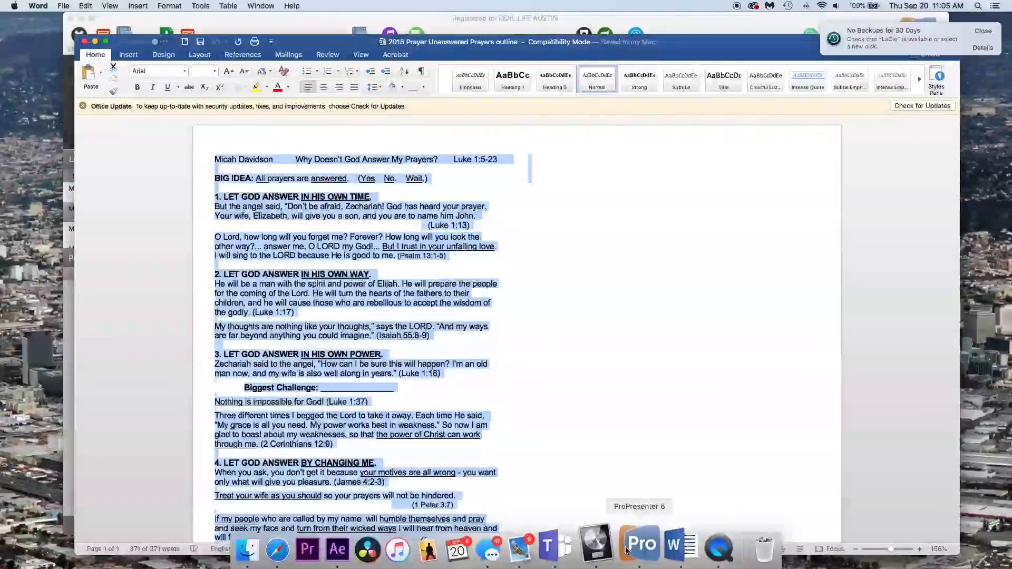
click(663, 550)
click(97, 5)
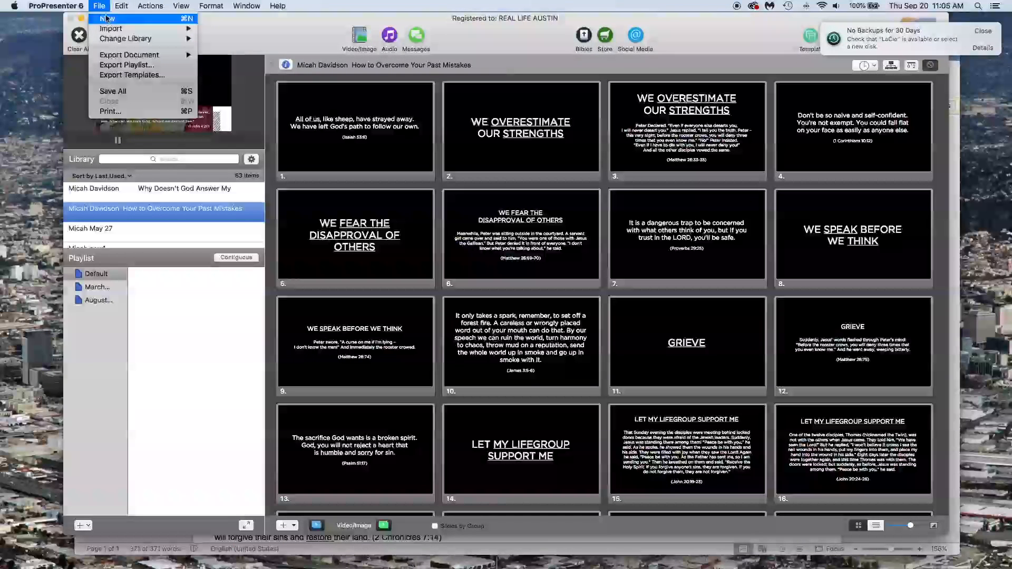
mouse_move(127, 29)
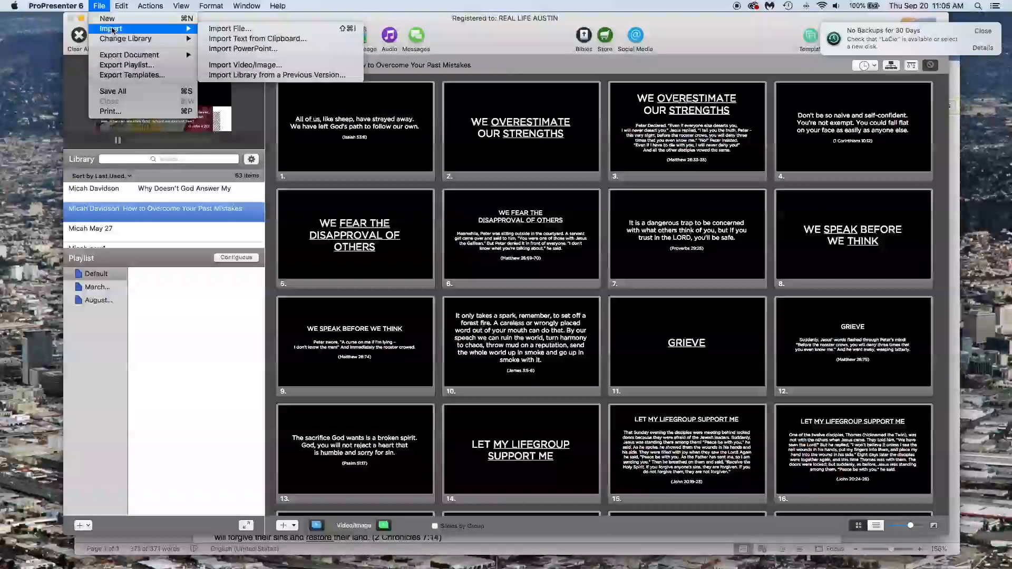
click(264, 39)
Set up the import with Template 1 of the Sunday Morning Template, slides delimited by Paragraph Break, and the Presentation category
click(527, 183)
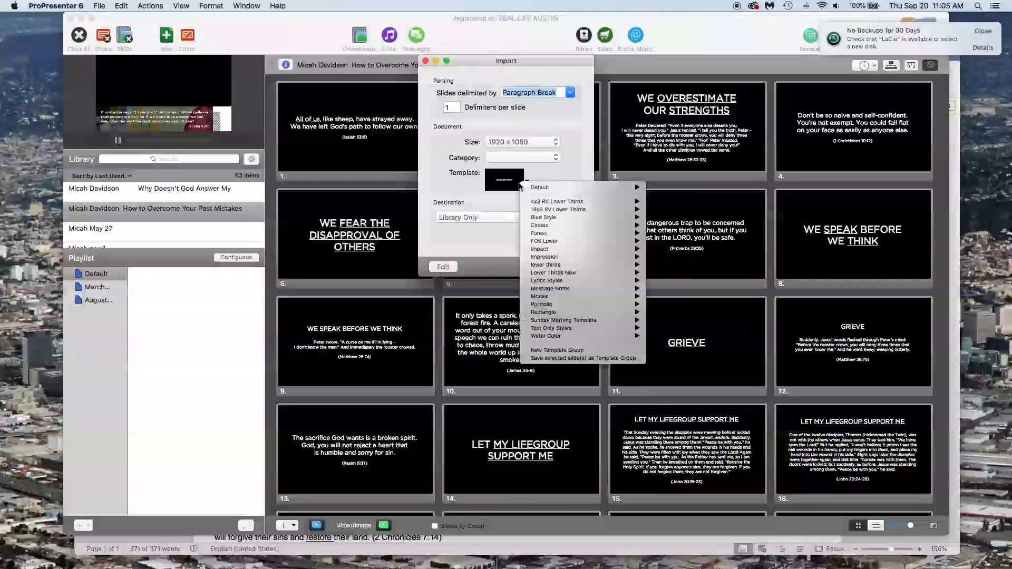
mouse_move(584, 322)
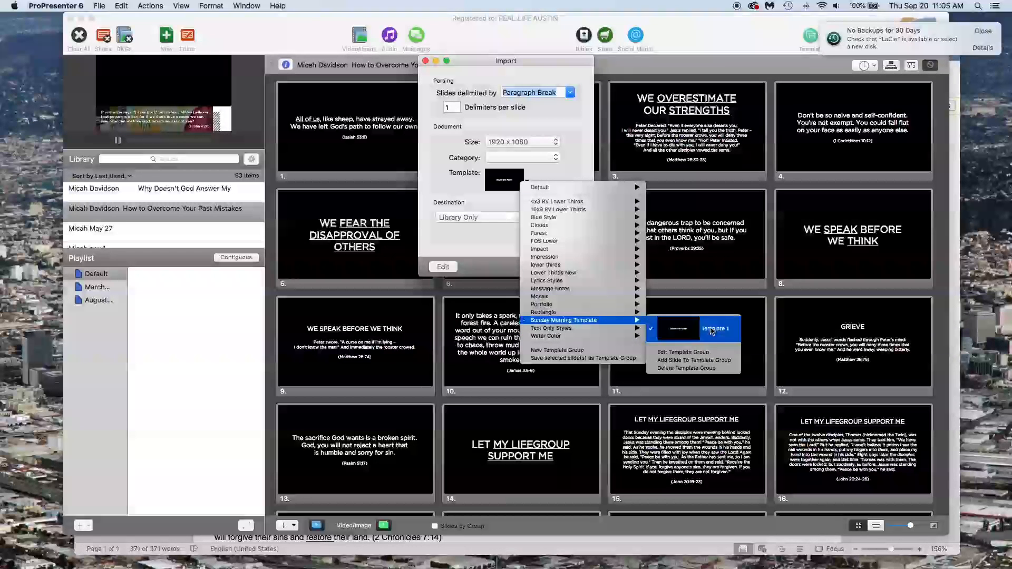
click(683, 329)
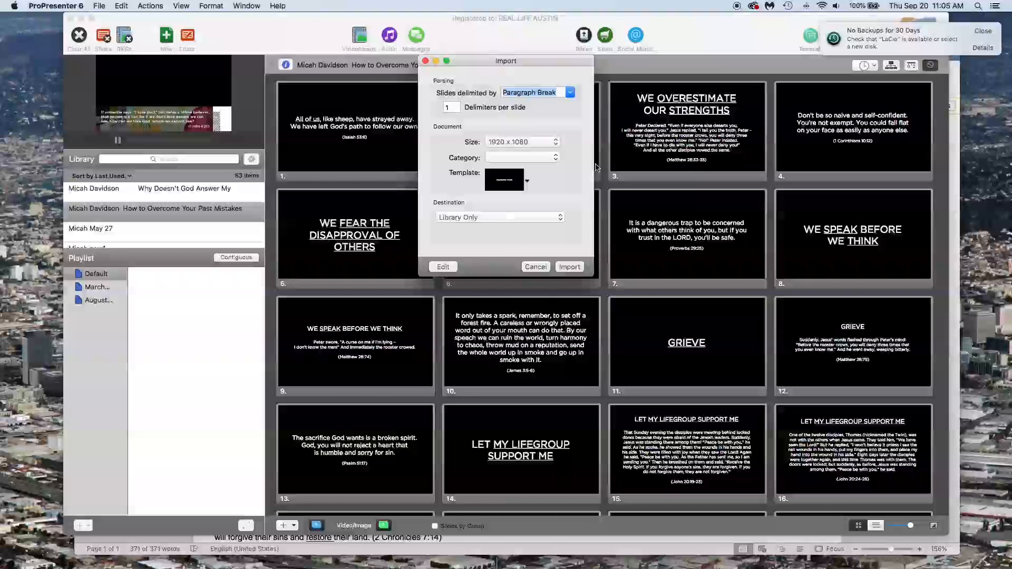
click(572, 94)
click(572, 94)
click(554, 157)
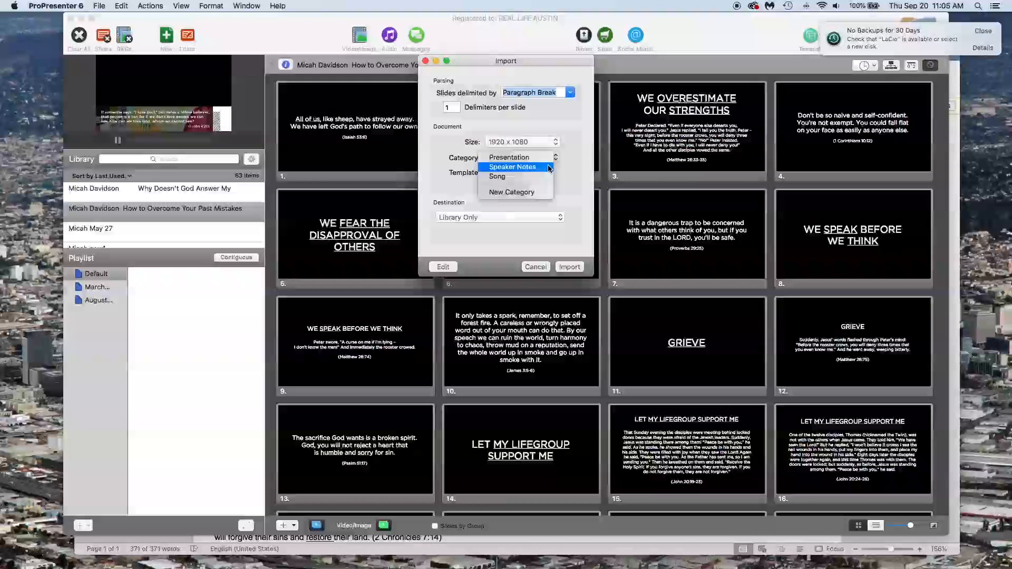
click(537, 159)
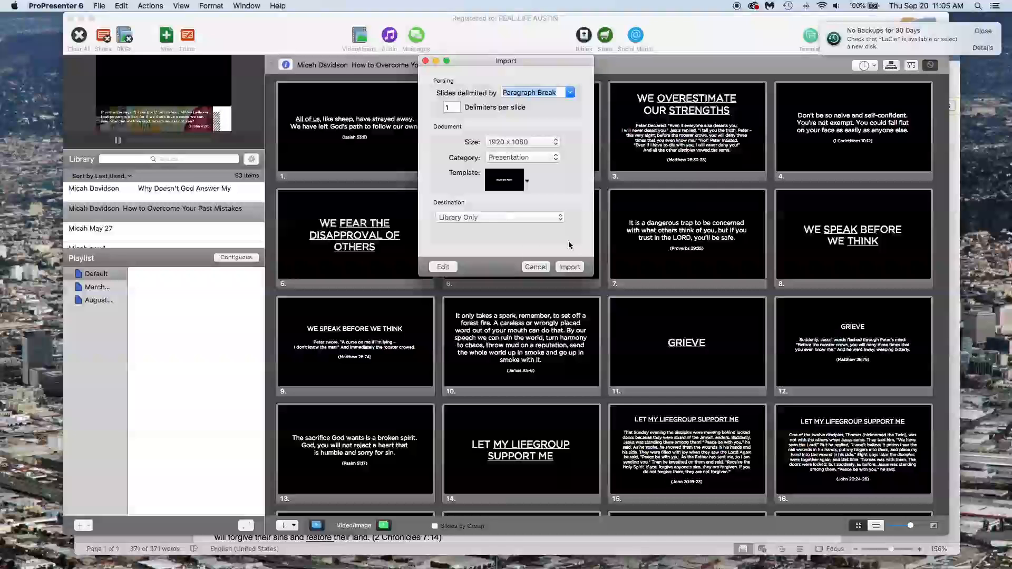
Import the clipboard text as a new presentation with Library Only as the destination
click(558, 214)
click(558, 214)
click(562, 215)
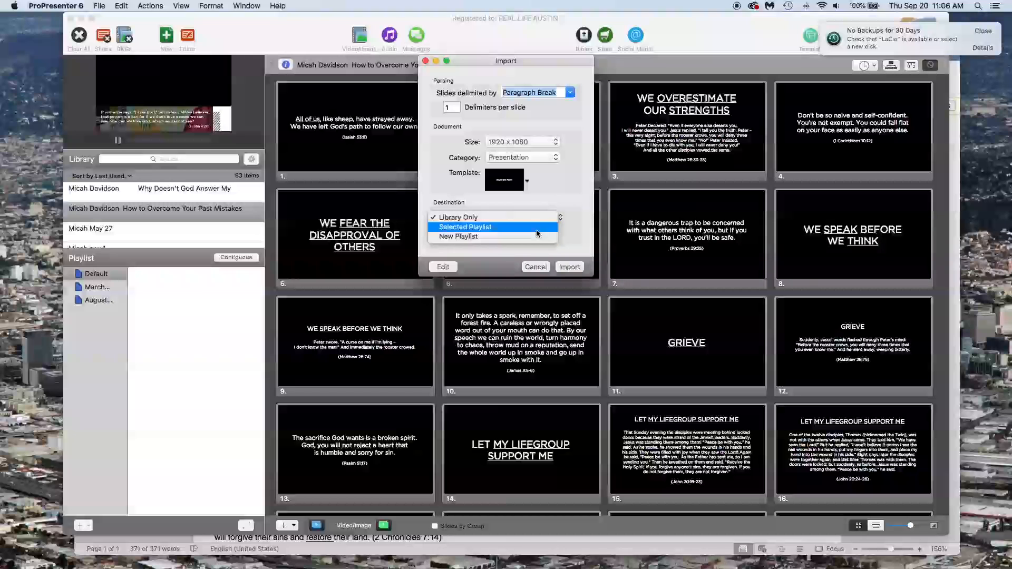
click(537, 229)
click(560, 215)
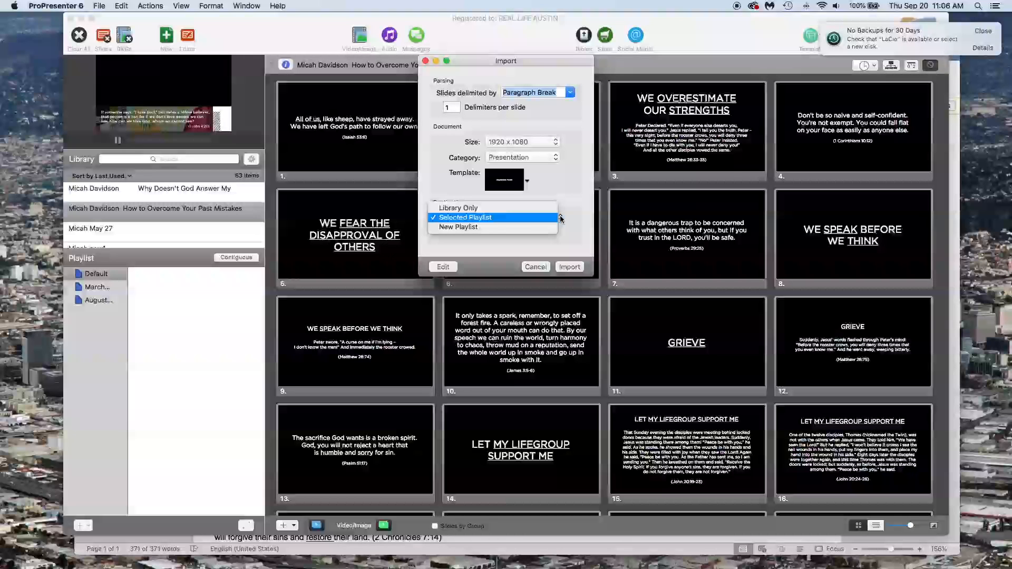
click(532, 216)
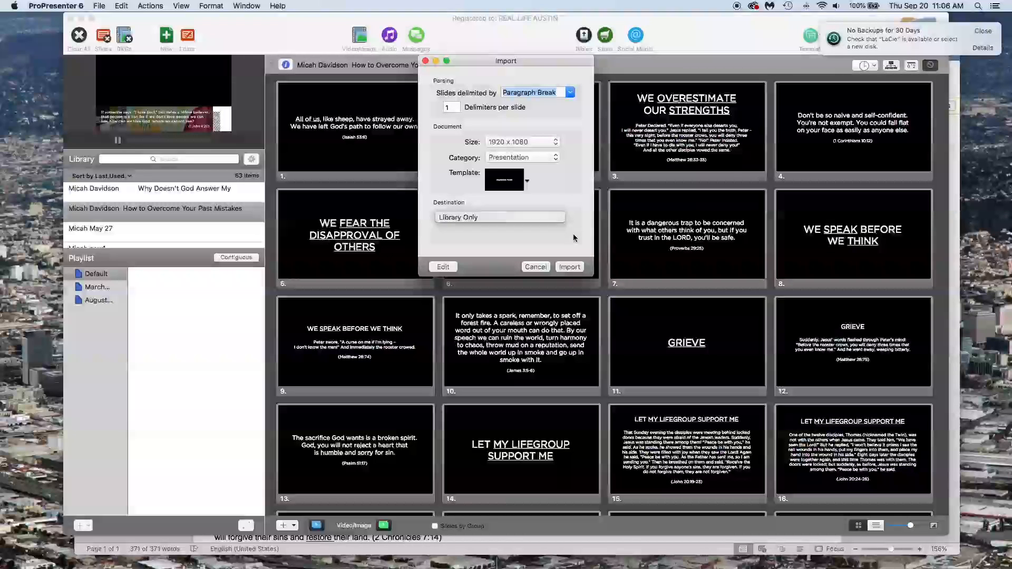
click(569, 267)
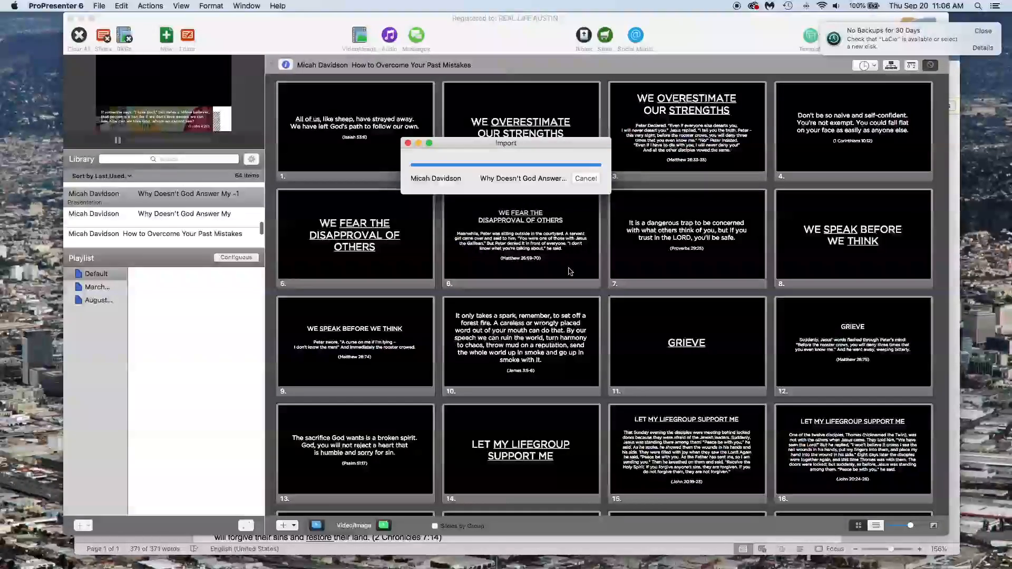
click(587, 206)
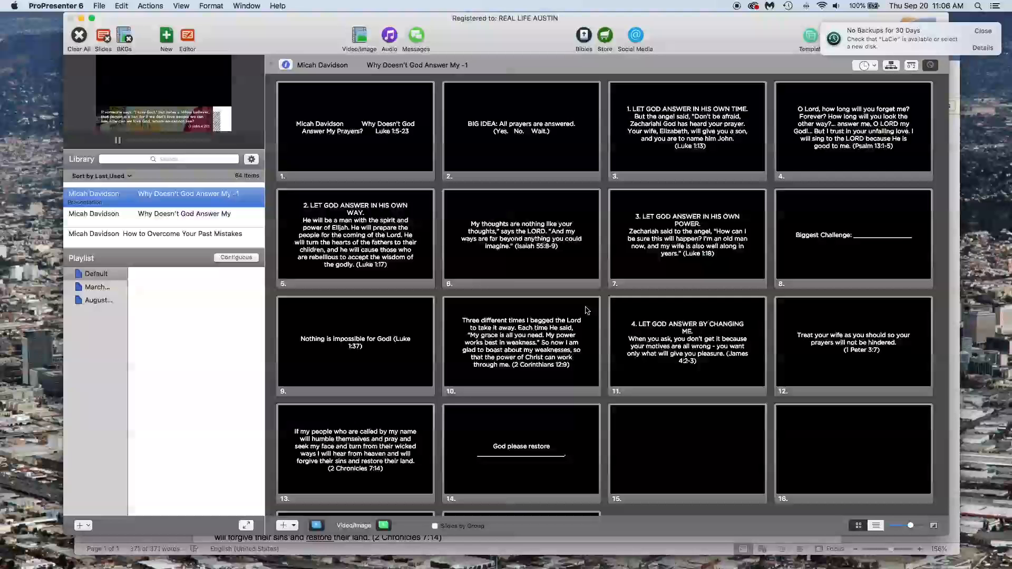
Delete the opening title slide and move the BIG IDEA slide to third position
click(284, 174)
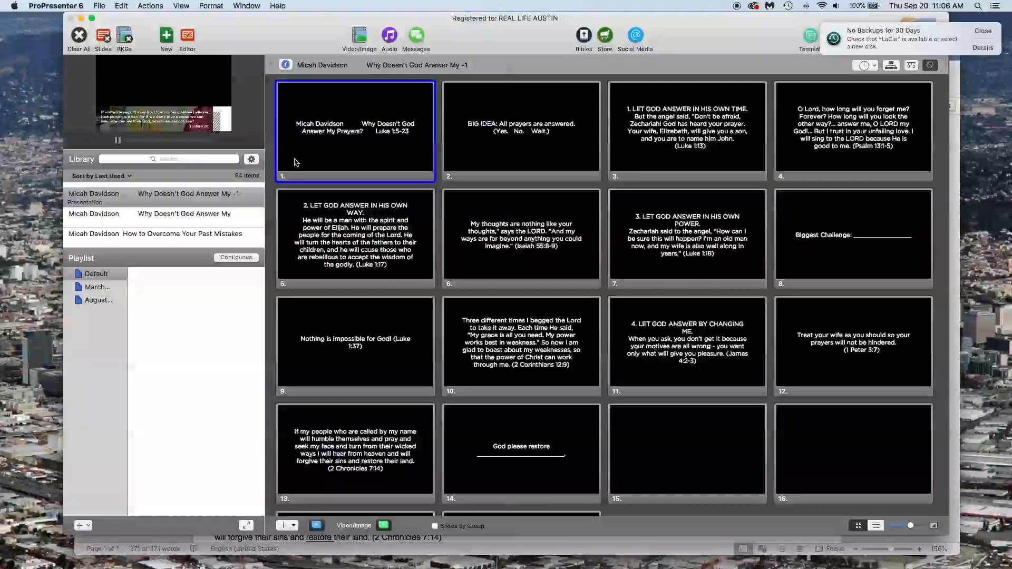
key(Delete)
drag(297, 162, 767, 153)
Duplicate slide 4, "2. LET GOD ANSWER IN HIS OWN WAY"
click(778, 176)
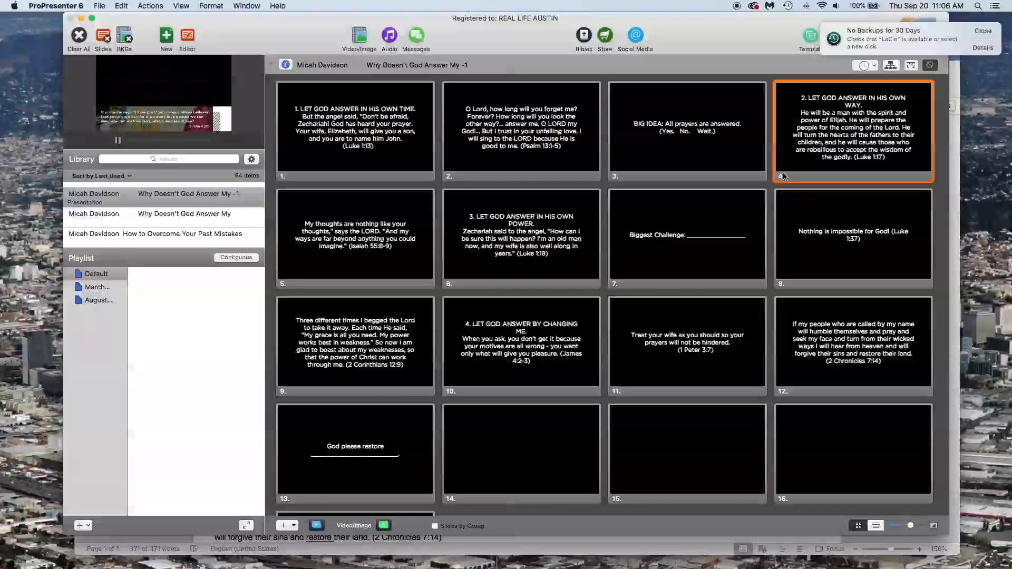
drag(768, 189, 799, 165)
key(super+c)
key(super+v)
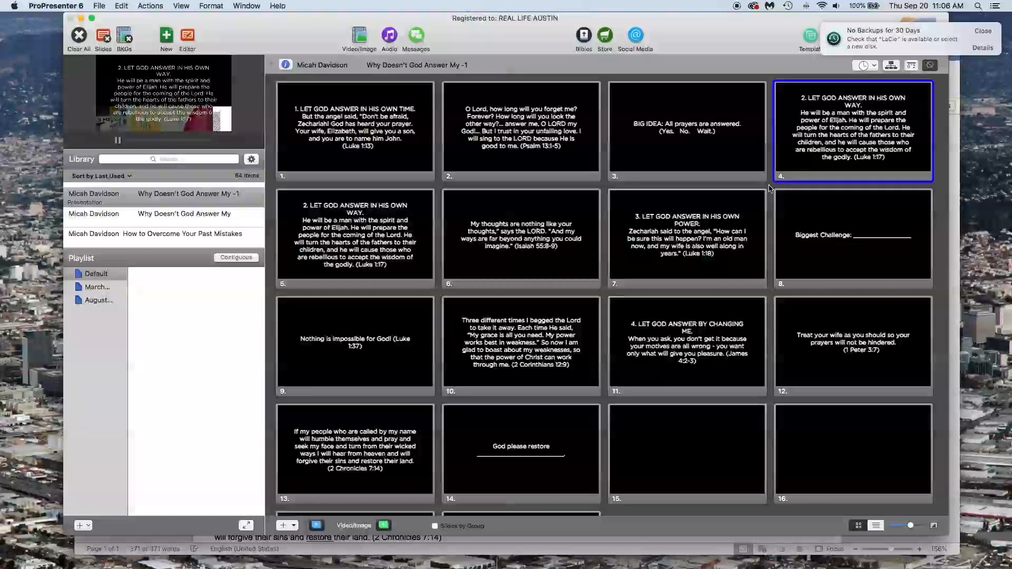
Open slide 4 in the editor and delete its scripture text and the period ending the heading
click(780, 180)
right_click(780, 180)
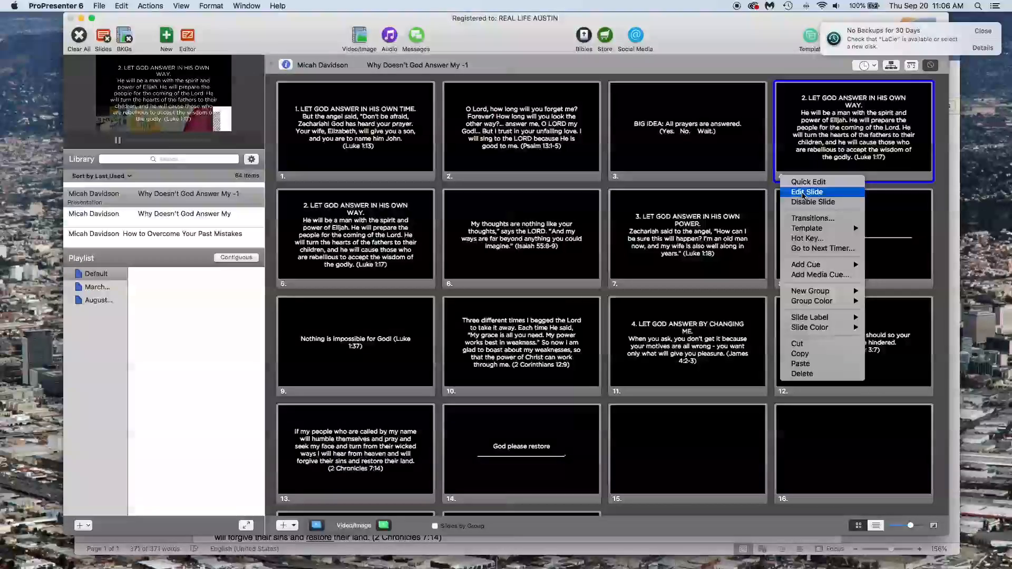
click(806, 192)
double_click(585, 244)
drag(638, 230, 738, 496)
key(BackSpace)
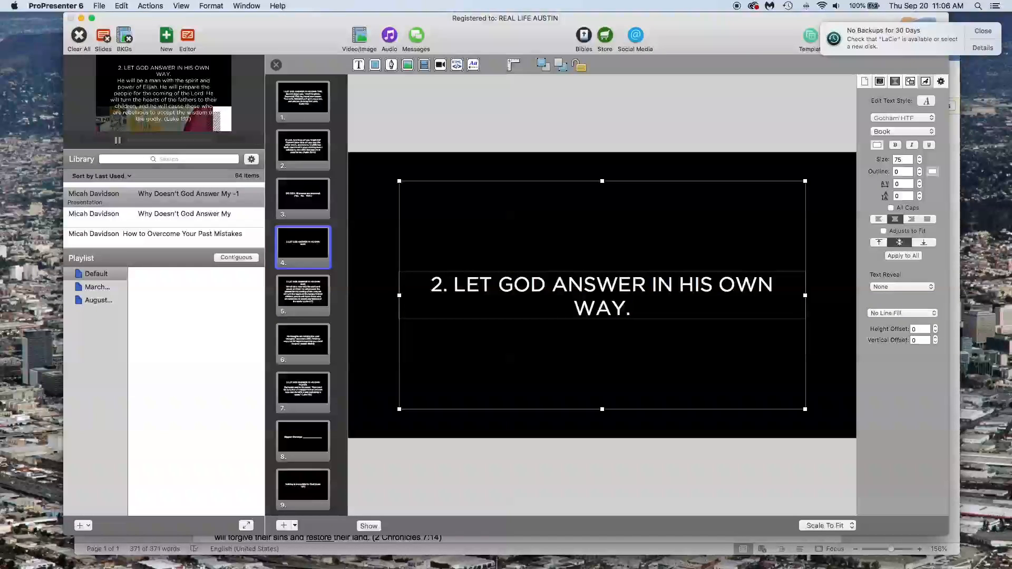
key(BackSpace)
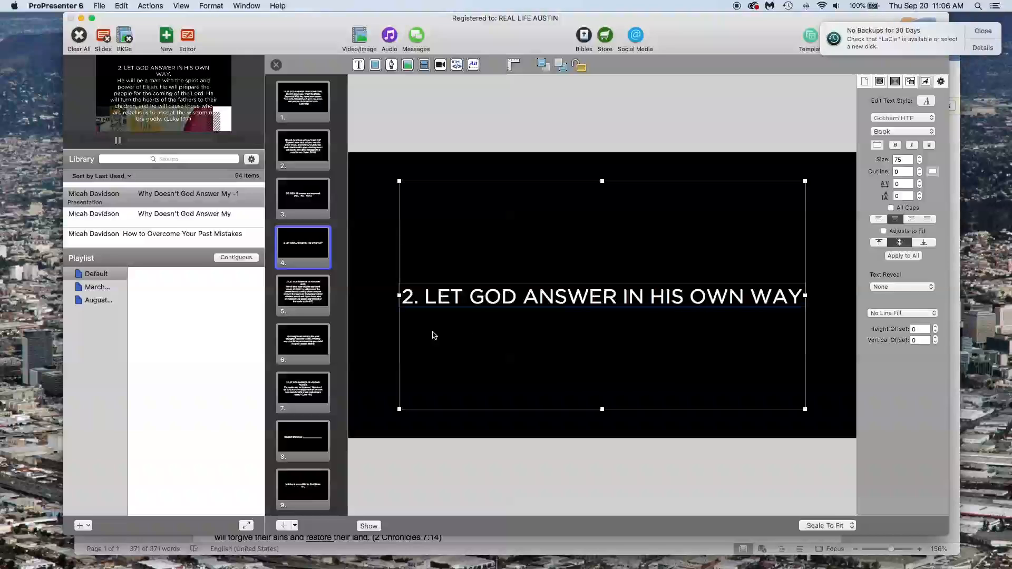
Remove the number "2." in front of the heading on slide 4
double_click(443, 296)
key(Left)
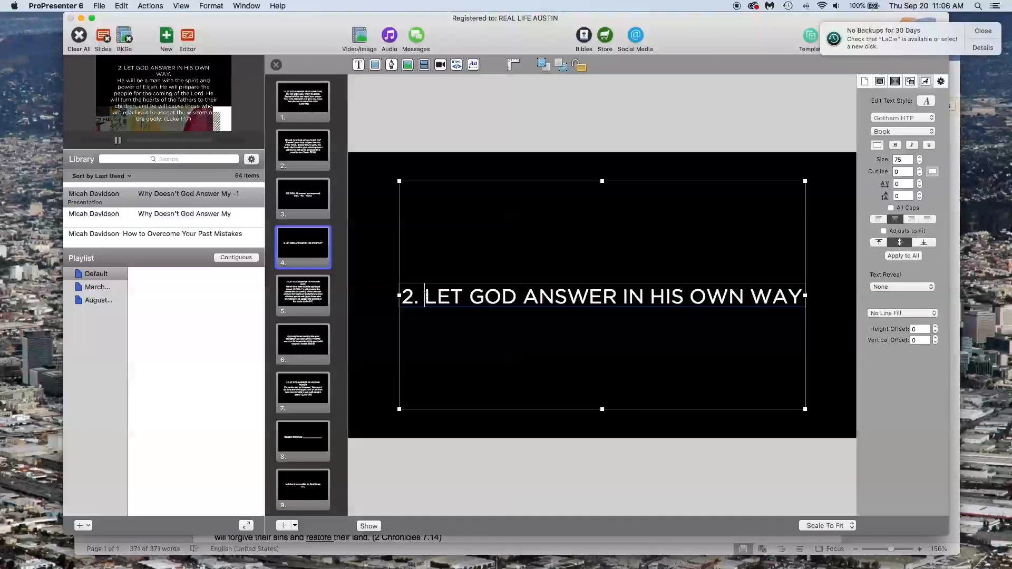
drag(426, 296, 388, 238)
key(BackSpace)
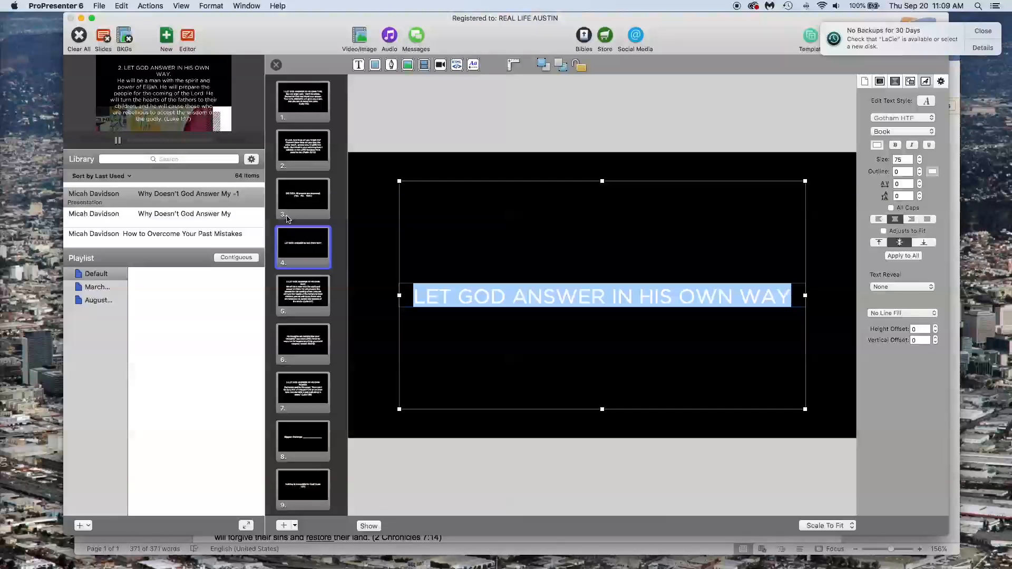
Set the slide 4 heading to size 110 and break the line after "LET GOD ANSWER"
click(903, 160)
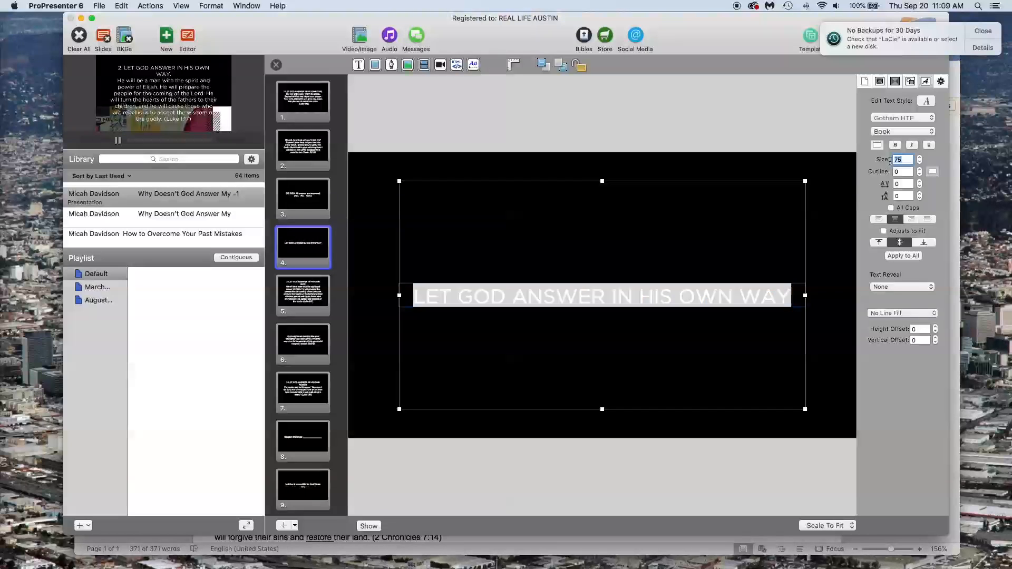
text(110)
key(Return)
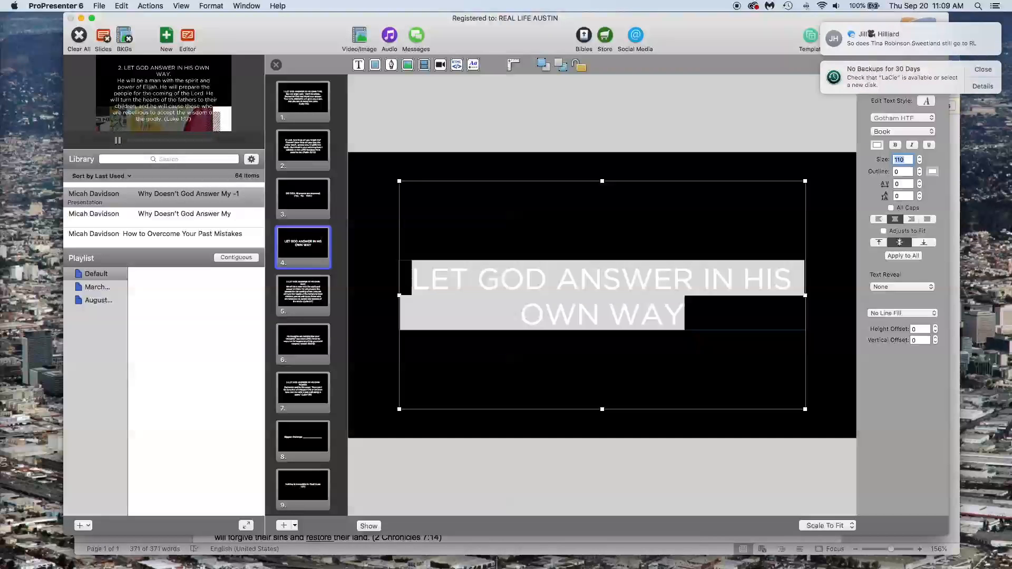
click(721, 284)
key(Left)
key(Return)
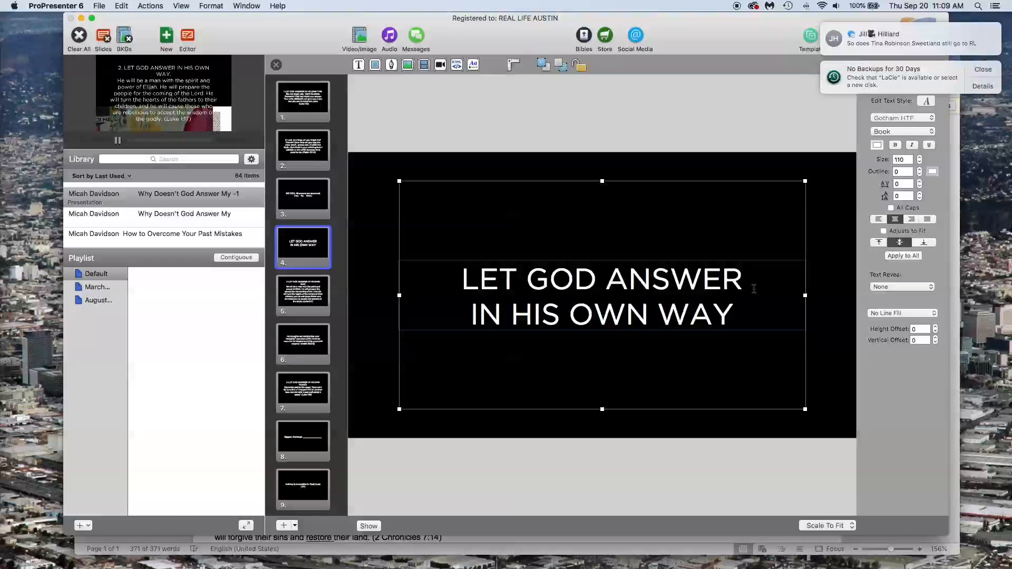
key(BackSpace)
key(Return)
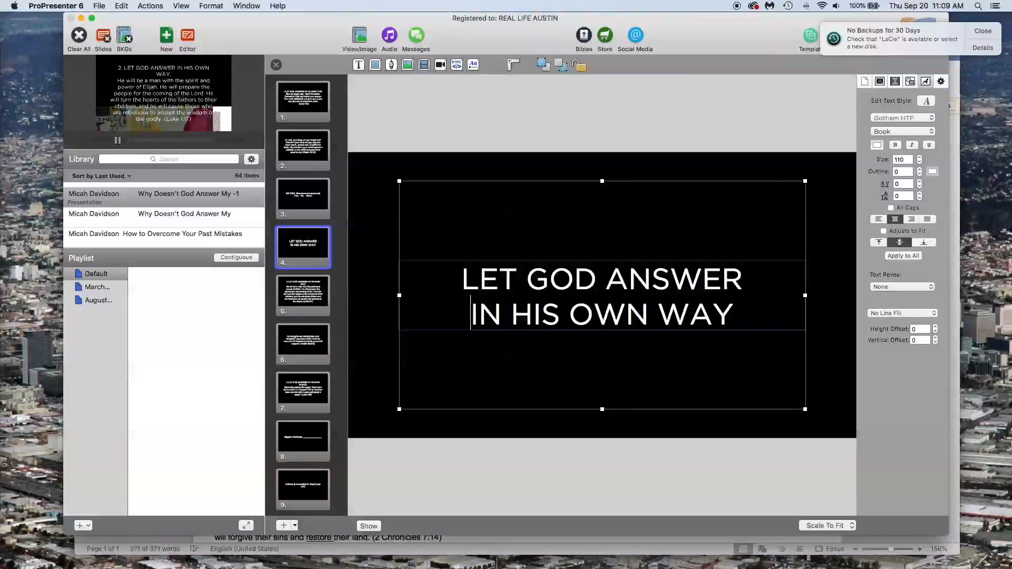
Duplicate slide 1, "1. LET GOD ANSWER IN HIS OWN TIME"
click(303, 111)
double_click(570, 305)
click(704, 332)
click(309, 110)
key(super+c)
key(super+v)
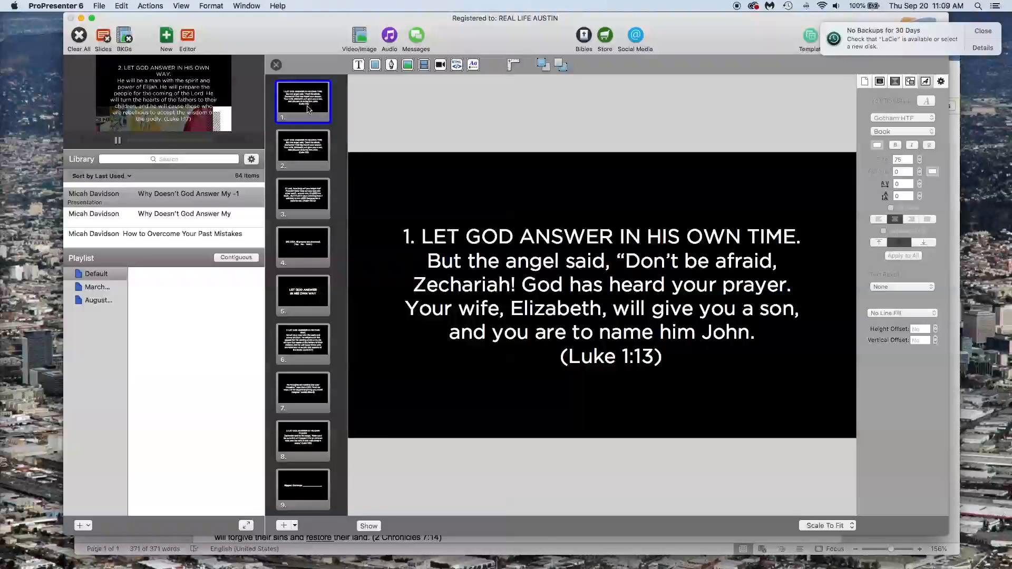
Reduce slide 1 to the heading "LET GOD ANSWER IN HIS OWN TIME" by deleting its verse text and leading number
click(570, 279)
click(695, 284)
drag(795, 241, 584, 491)
key(BackSpace)
drag(425, 297, 405, 297)
key(BackSpace)
Delete the heading line "1. LET GOD ANSWER IN HIS OWN TIME." from slide 2, keeping only the verse
click(303, 149)
click(558, 324)
double_click(558, 325)
click(487, 294)
drag(428, 260, 374, 141)
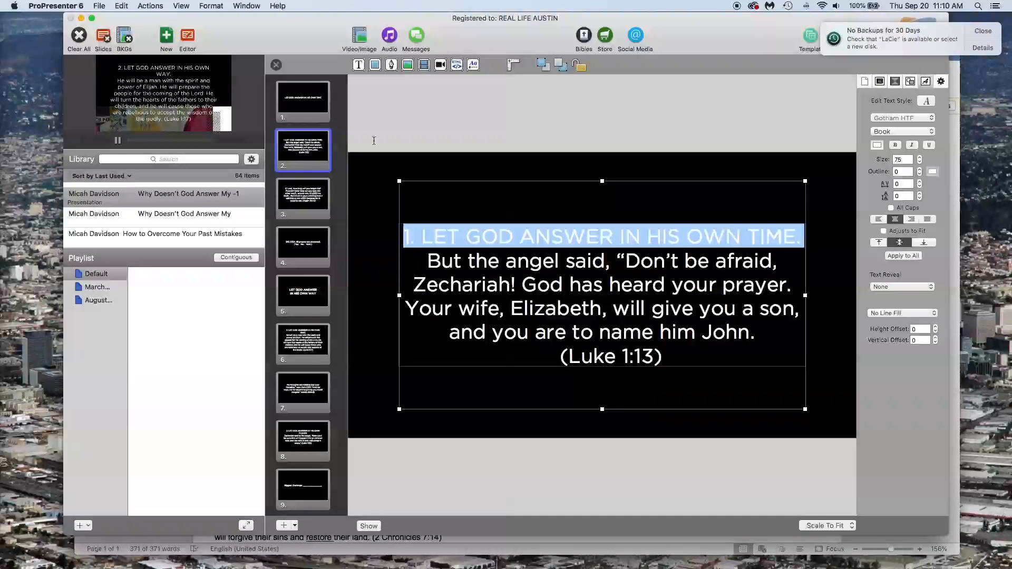
key(BackSpace)
Insert a blank line between the verse and the (Luke 1:13) reference on slide 2
click(770, 313)
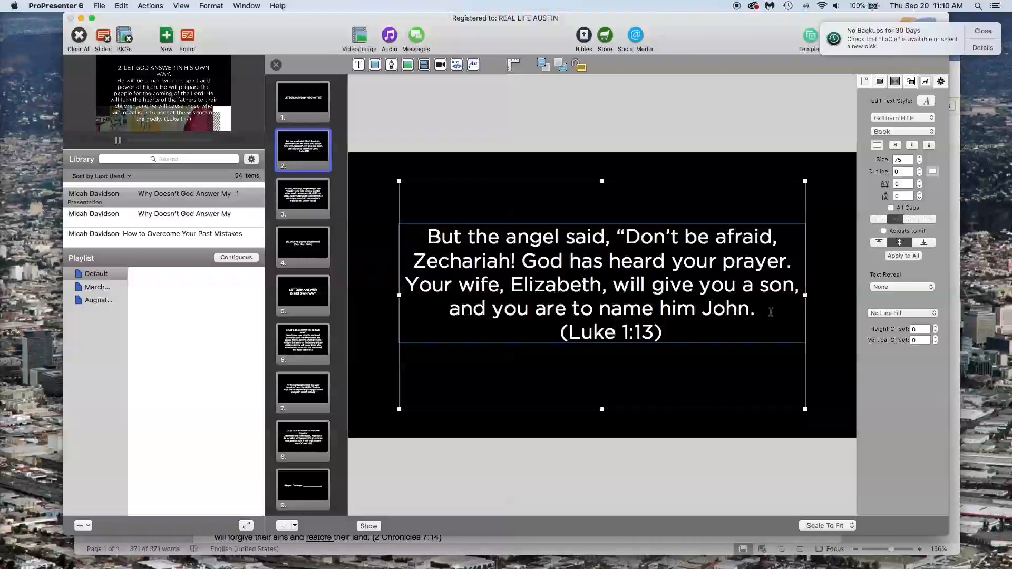
drag(772, 312, 760, 307)
key(BackSpace)
click(427, 237)
double_click(417, 238)
click(423, 238)
click(768, 313)
key(Return)
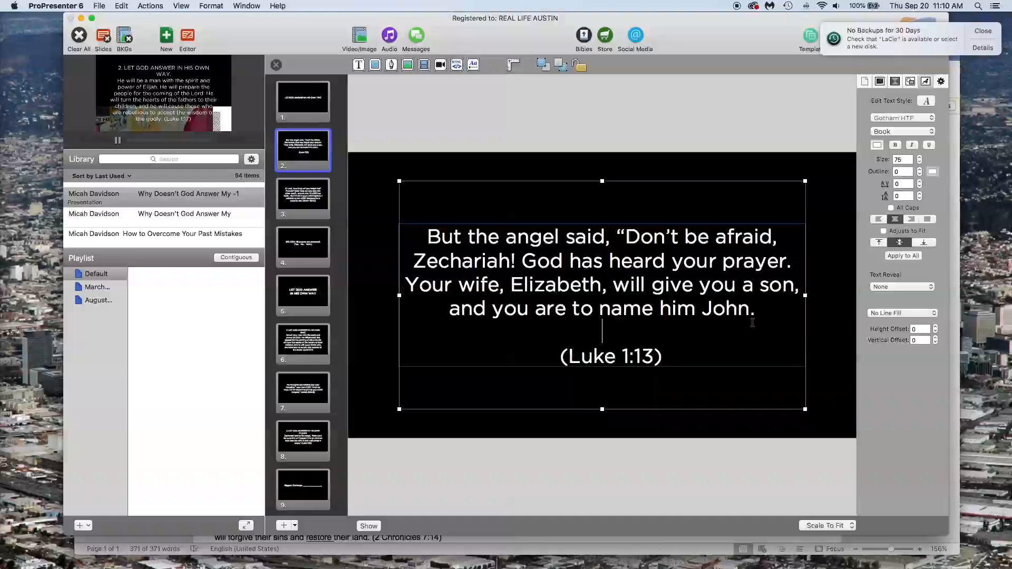
Set the blank line and the (Luke 1:13) reference on slide 2 to text size 50
drag(758, 314, 757, 337)
click(607, 338)
drag(569, 336, 703, 331)
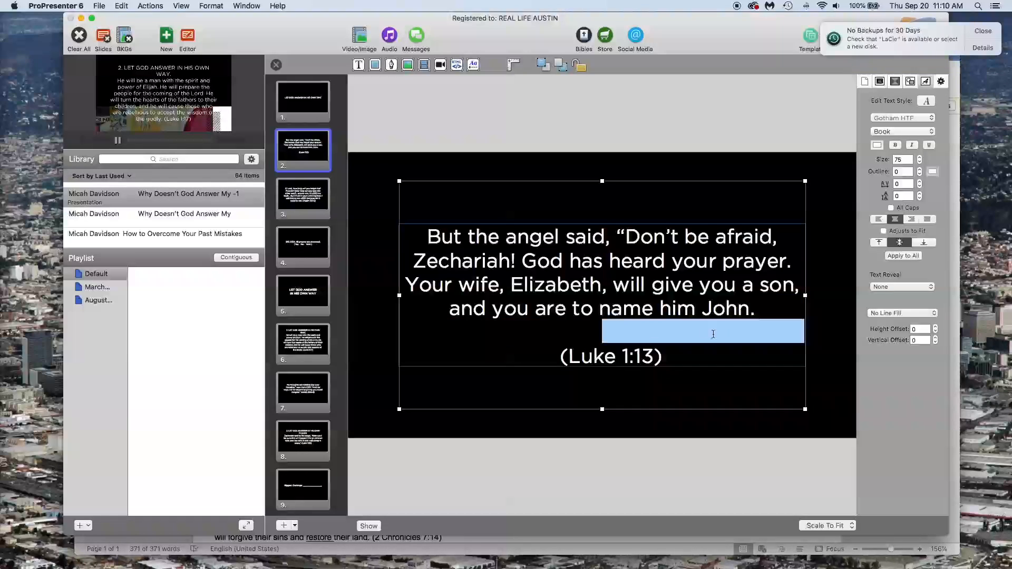
click(719, 336)
drag(771, 306, 780, 427)
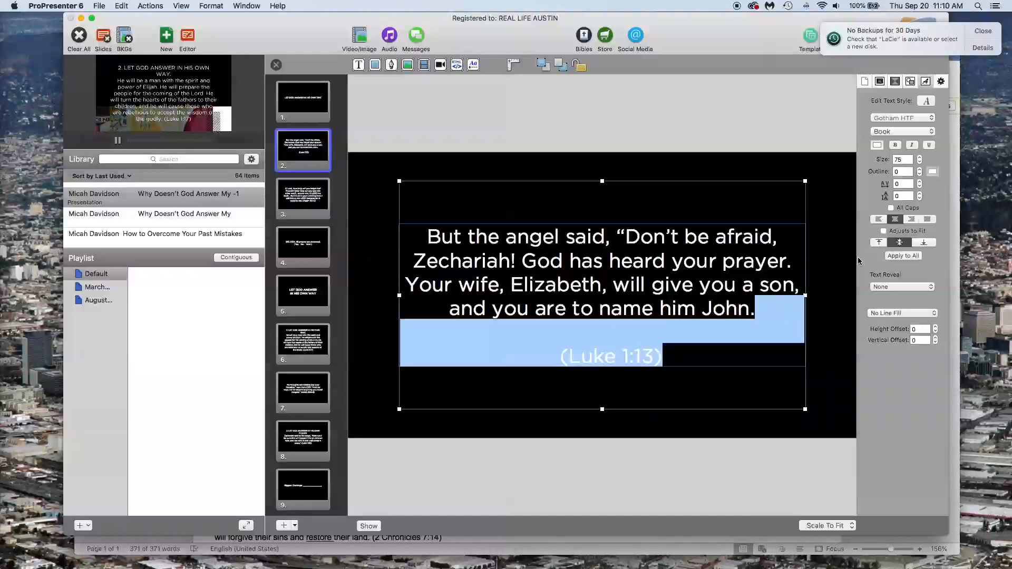
click(903, 160)
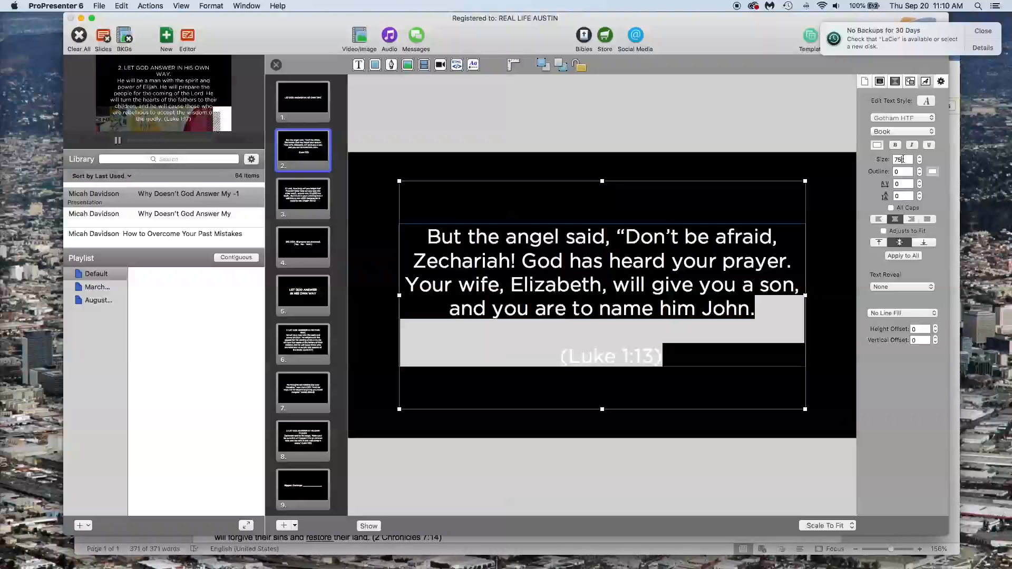
text(5)
key(Return)
click(656, 467)
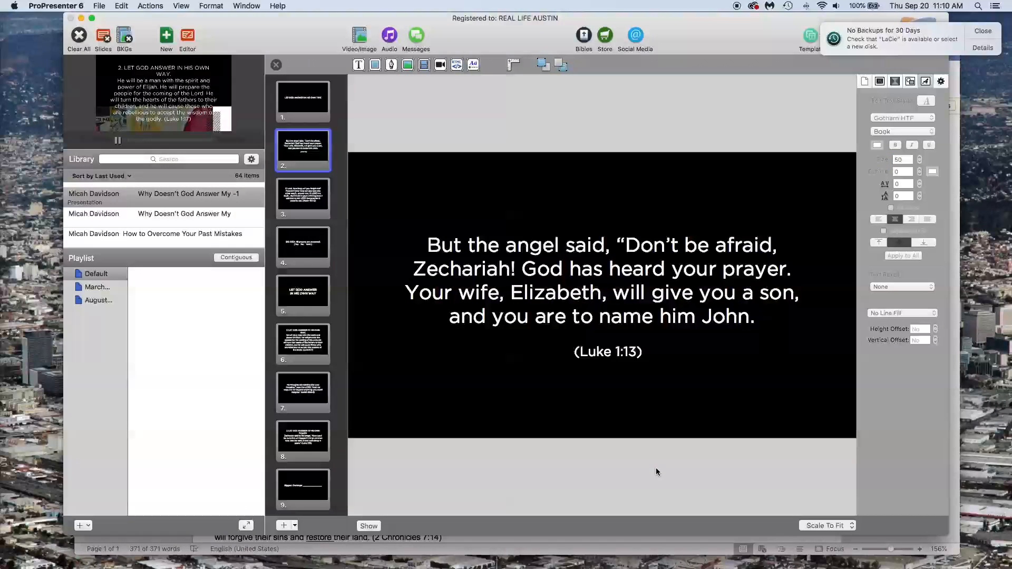
click(568, 334)
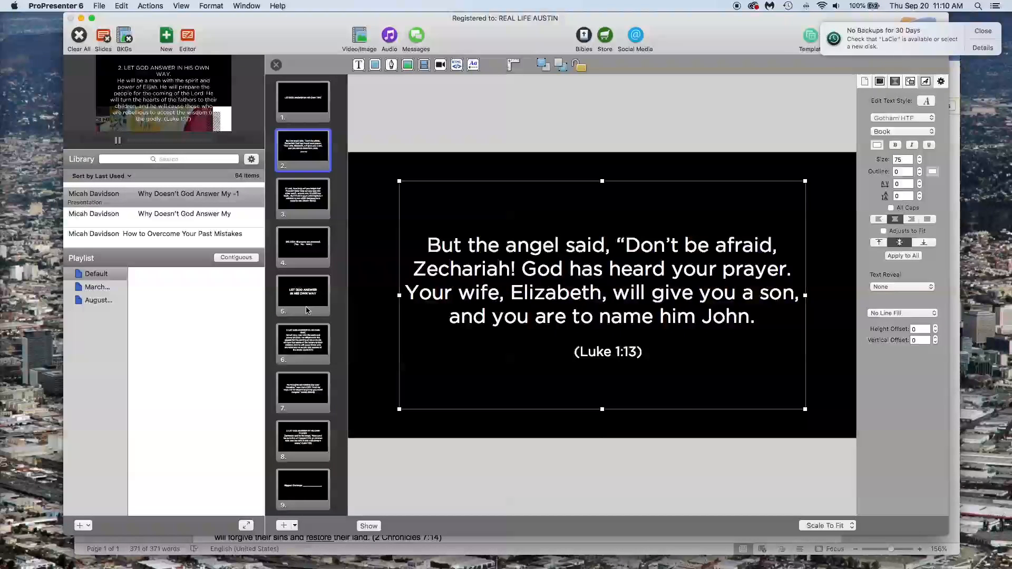
Move the (2 Corinthians 12:9) reference on slide 11 onto its own line below the verse
click(303, 342)
scroll(315, 359, down, 1)
click(311, 364)
scroll(310, 369, down, 4)
scroll(308, 369, down, 5)
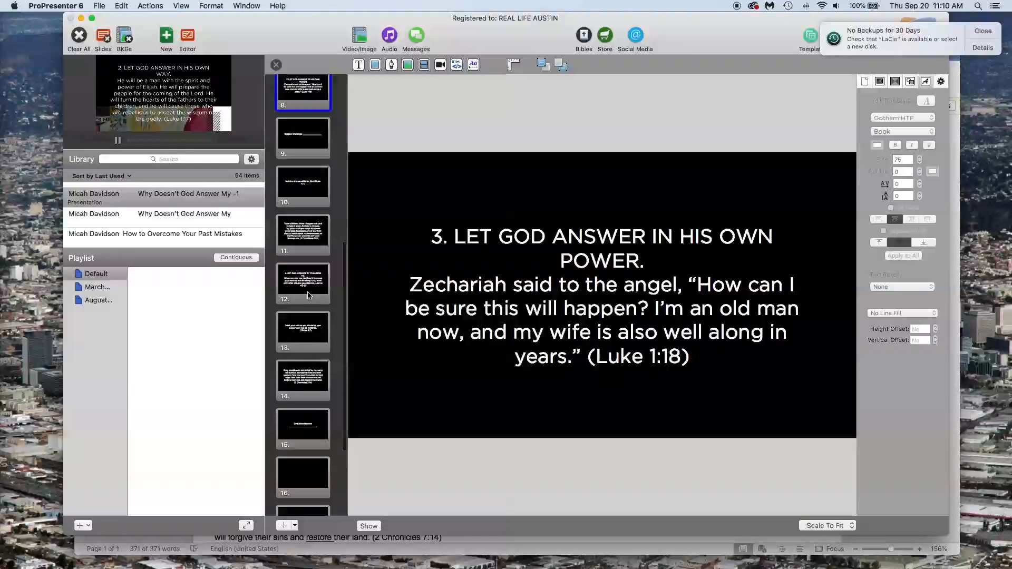
scroll(310, 301, up, 2)
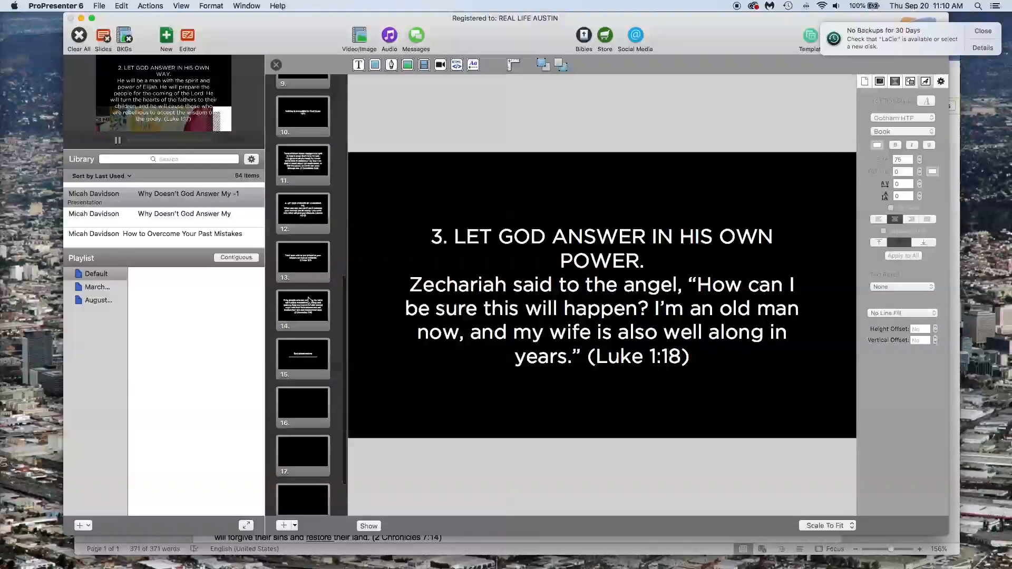
click(309, 186)
click(569, 367)
double_click(570, 367)
click(570, 368)
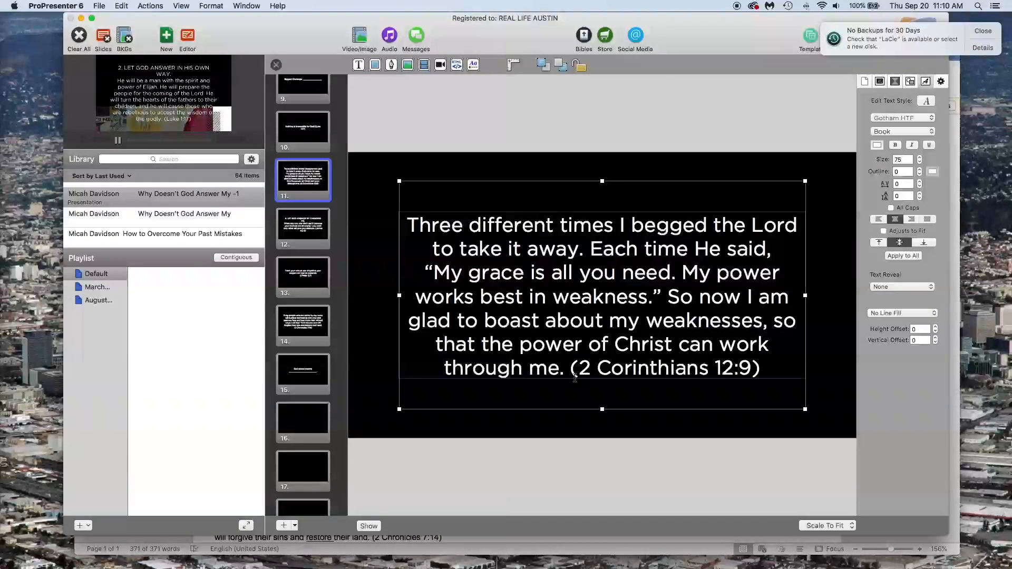
key(Return)
Add the passage from "Three different times I begged the Lord" through "works best in weakness." after "through me." on slide 11
drag(682, 349, 284, 19)
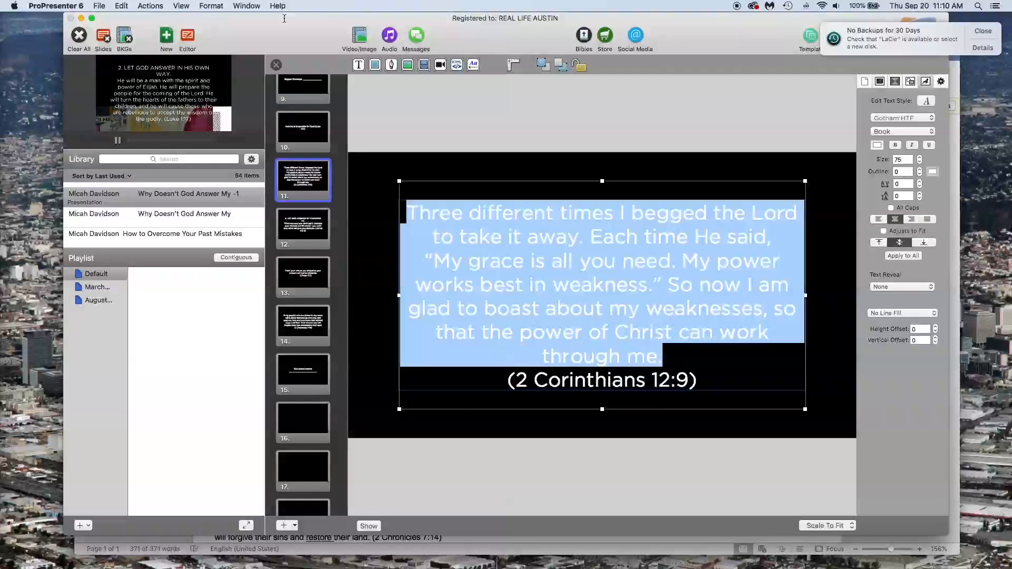
click(686, 357)
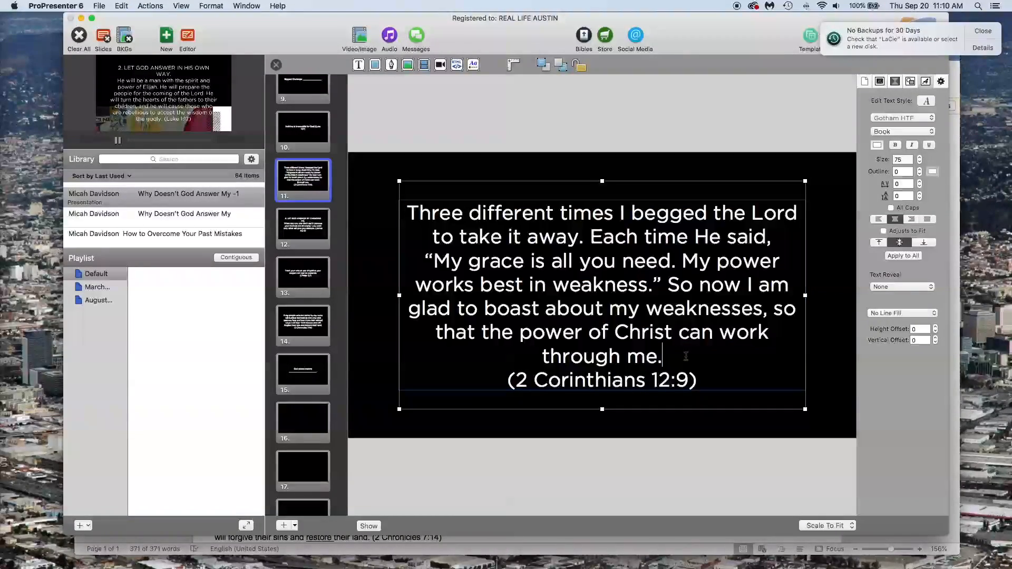
text(Three different times I begged the Lord to take it away. Each time He said,  "My grace is all you need. My power works best in weakness.")
click(598, 482)
double_click(625, 290)
click(666, 266)
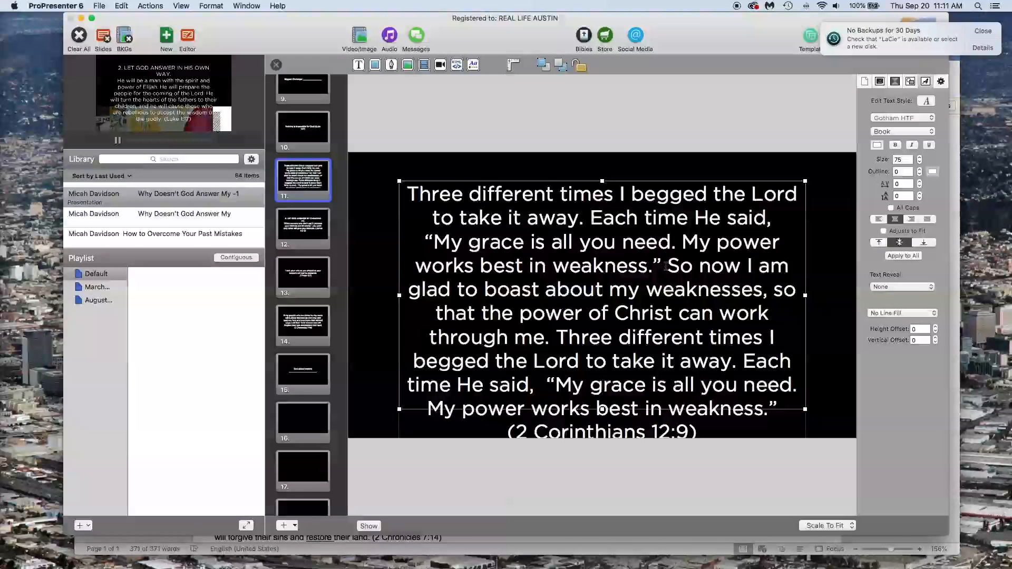
Duplicate slide 11 directly after itself
click(320, 193)
key(super+v)
click(315, 226)
click(314, 182)
On slide 11, delete everything from "So now I am glad" up to the reference and insert a blank line above the reference
double_click(680, 267)
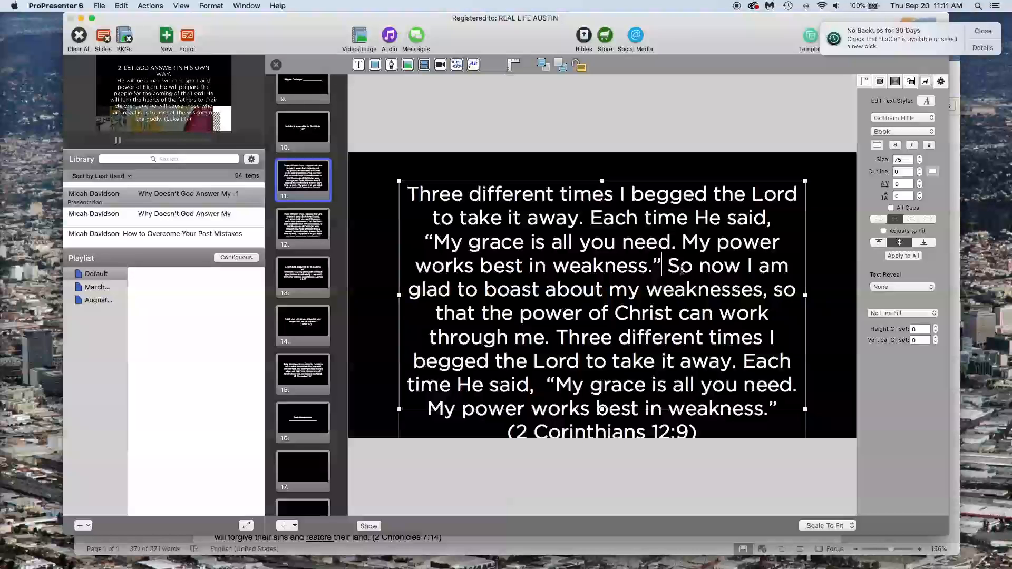
drag(670, 265, 779, 407)
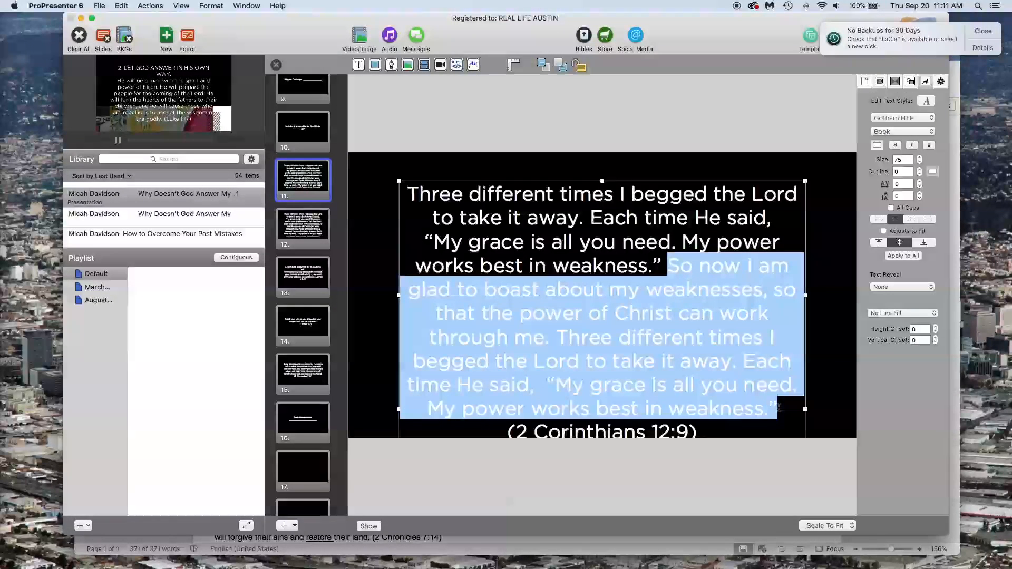
key(BackSpace)
click(728, 318)
key(Return)
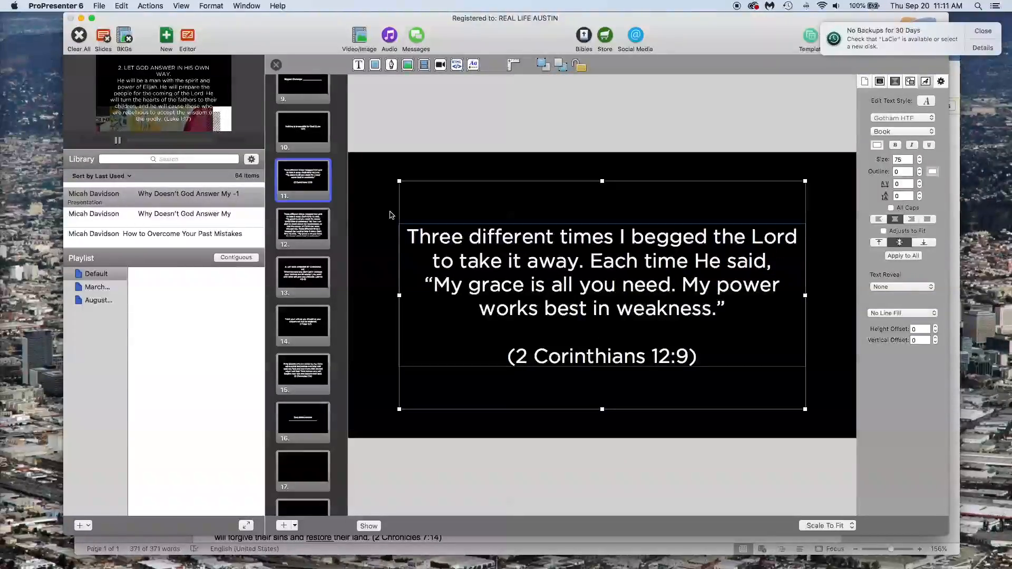
On slide 12, delete the opening text before "So now I am glad to boast"
click(314, 222)
double_click(643, 313)
click(669, 264)
key(super+shift+Up)
key(BackSpace)
click(668, 290)
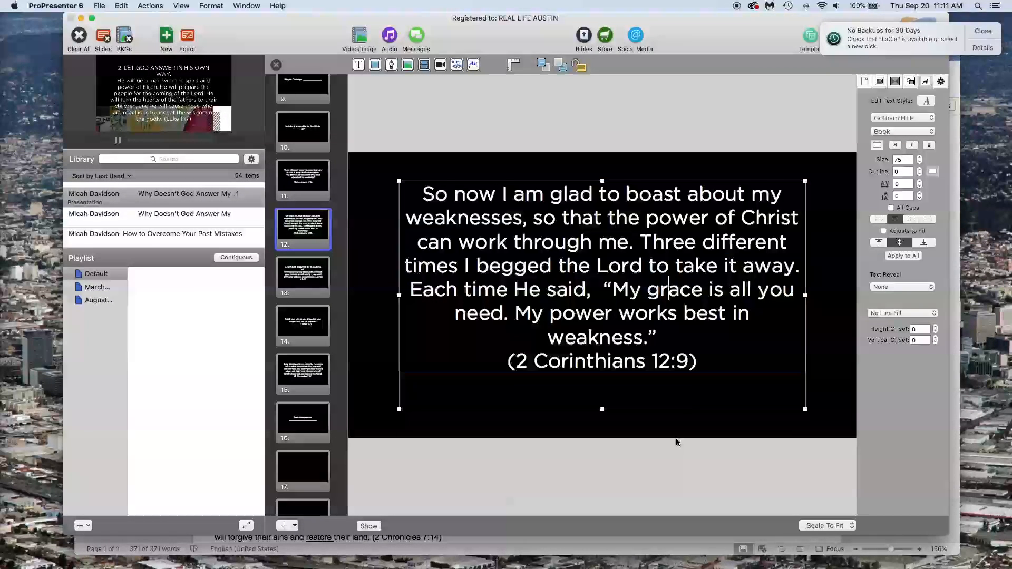
click(677, 442)
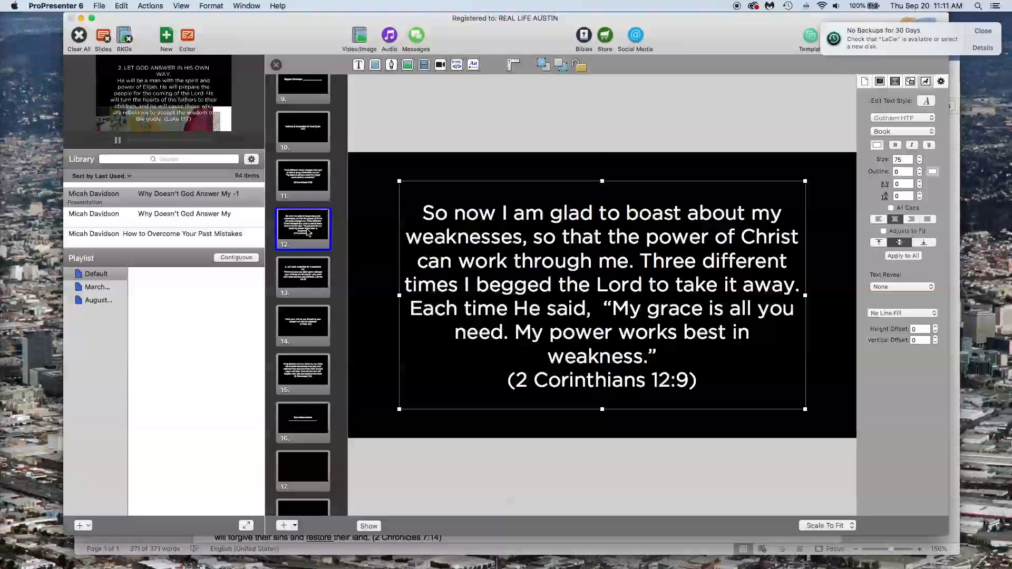
Duplicate slide 12 to create another slide with the same passage after it
key(super+d)
click(308, 277)
double_click(510, 309)
click(594, 332)
On slide 12, delete the text from "Each time He said" through "weakness.", keeping the reference
click(325, 221)
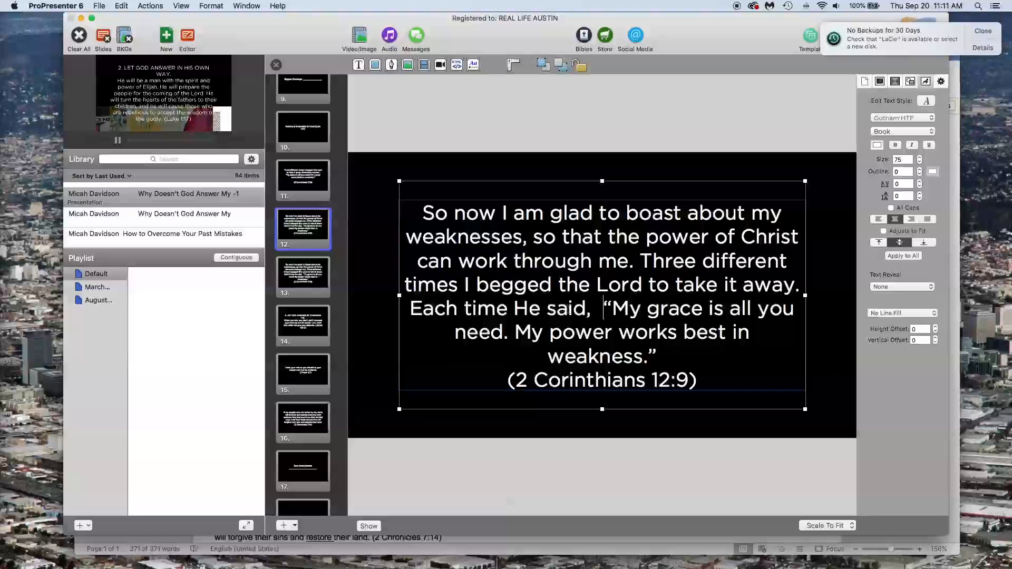
drag(407, 307, 659, 357)
key(BackSpace)
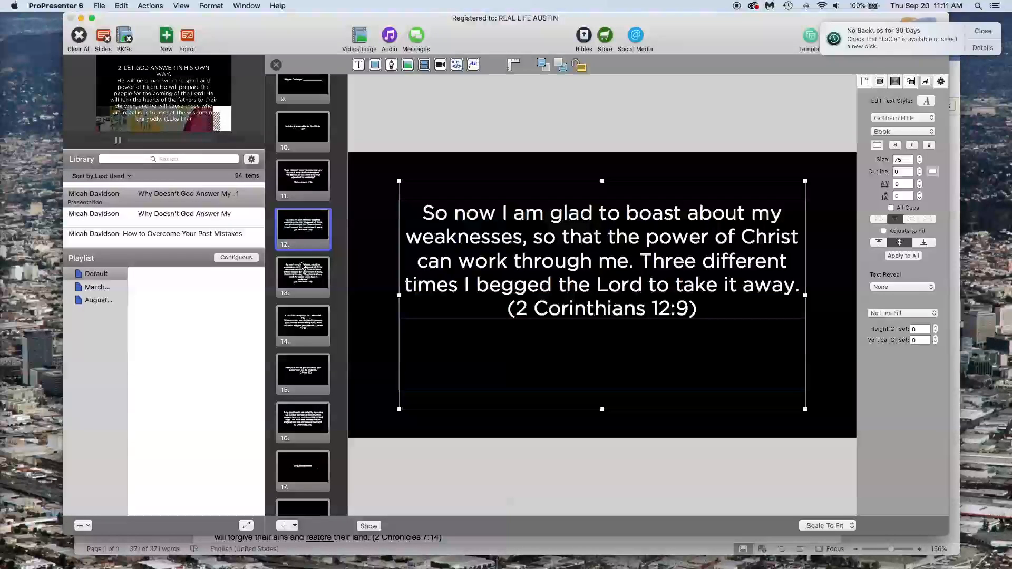
On slide 13, delete all the text before "Each time He said"
click(319, 276)
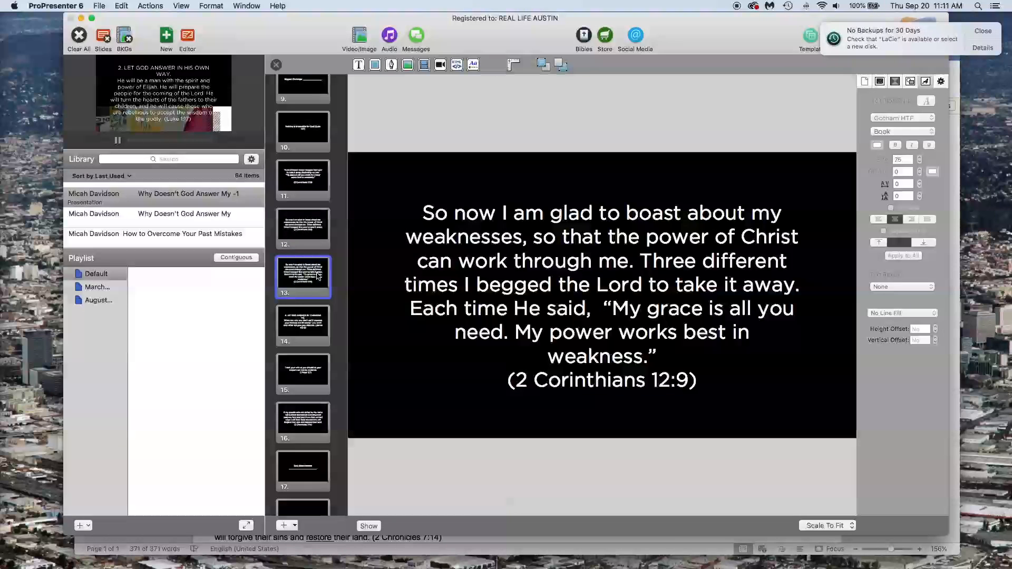
double_click(527, 342)
click(598, 378)
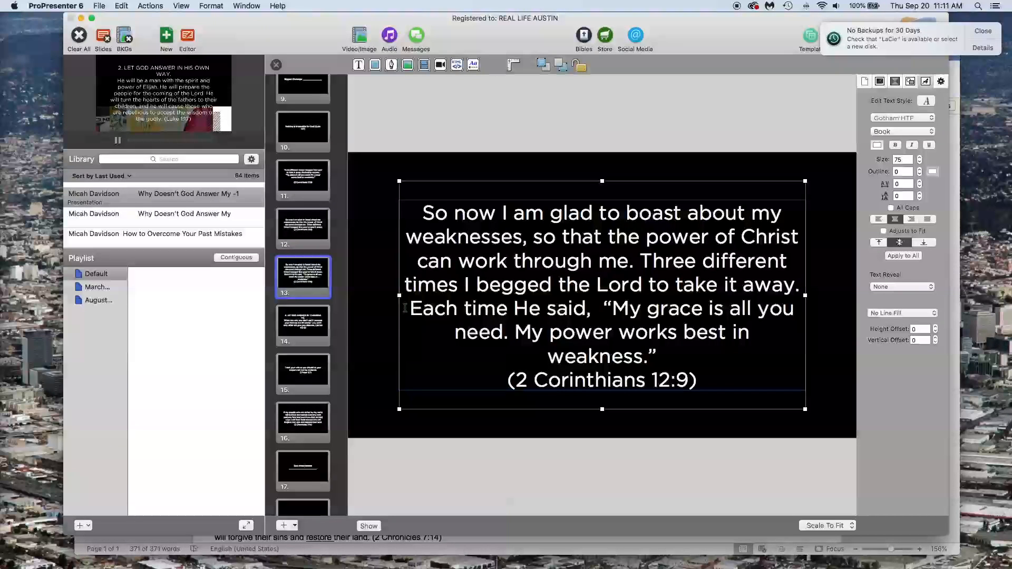
drag(406, 308, 394, 165)
key(BackSpace)
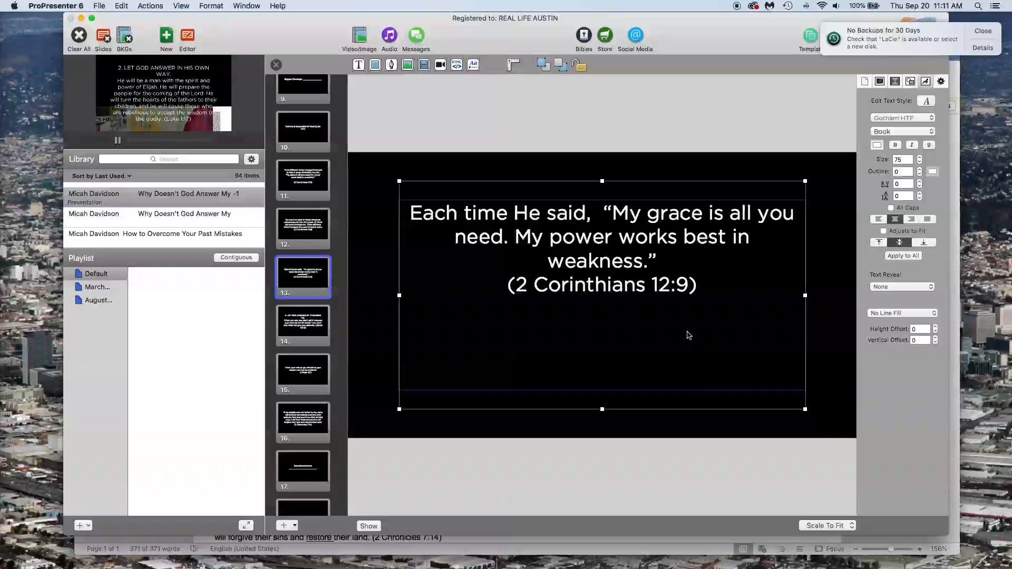
Insert a blank line between the verse and the (2 Corinthians 12:9) reference on slides 13 and 12
click(657, 309)
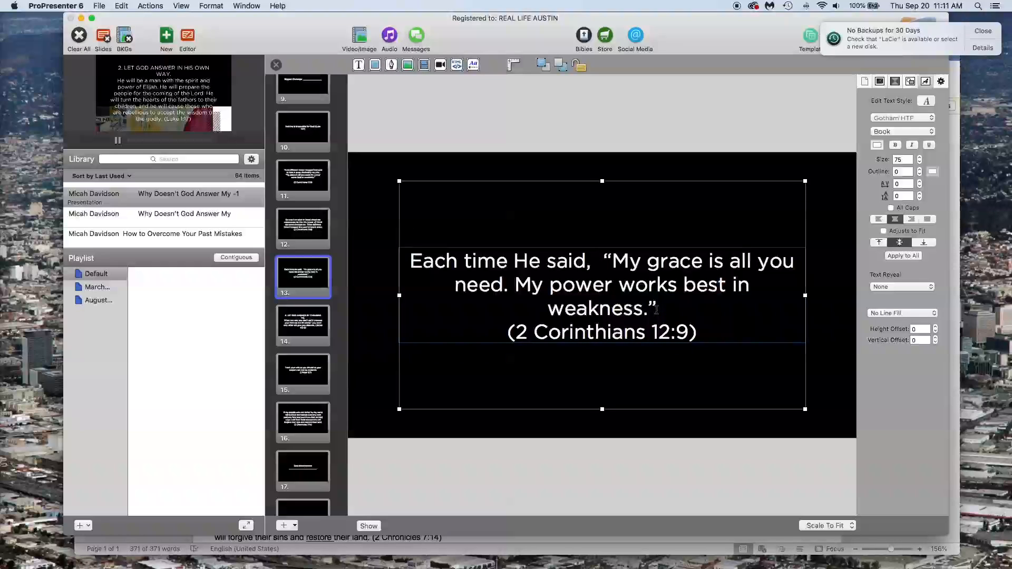
key(Return)
click(318, 232)
click(724, 343)
double_click(724, 343)
click(505, 345)
key(Return)
Set the blank line and the (2 Corinthians 12:9) reference on slide 11 to text size 50
click(312, 196)
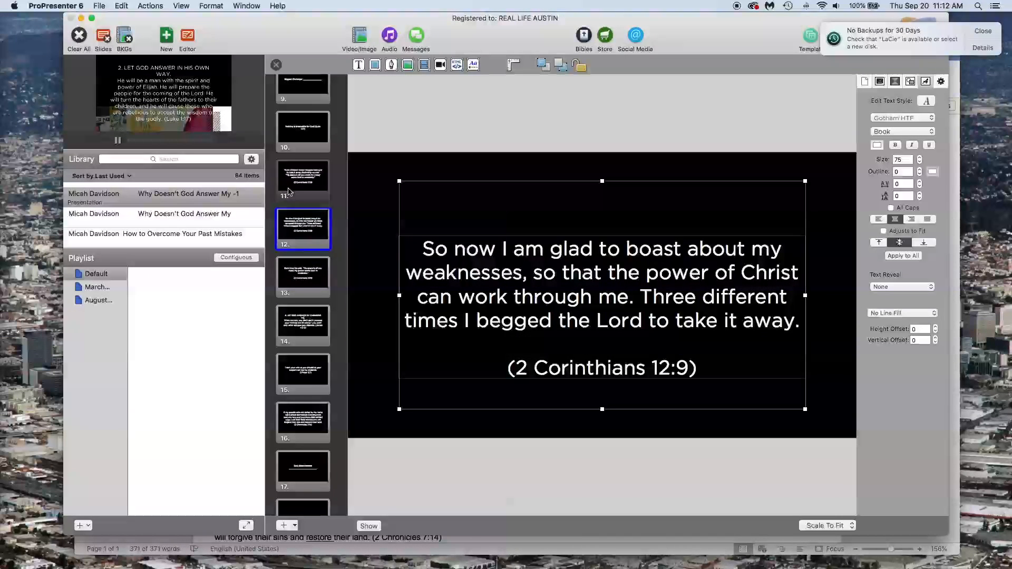
double_click(592, 311)
click(621, 334)
double_click(614, 336)
click(770, 337)
drag(761, 289, 763, 422)
click(739, 346)
drag(740, 312, 751, 450)
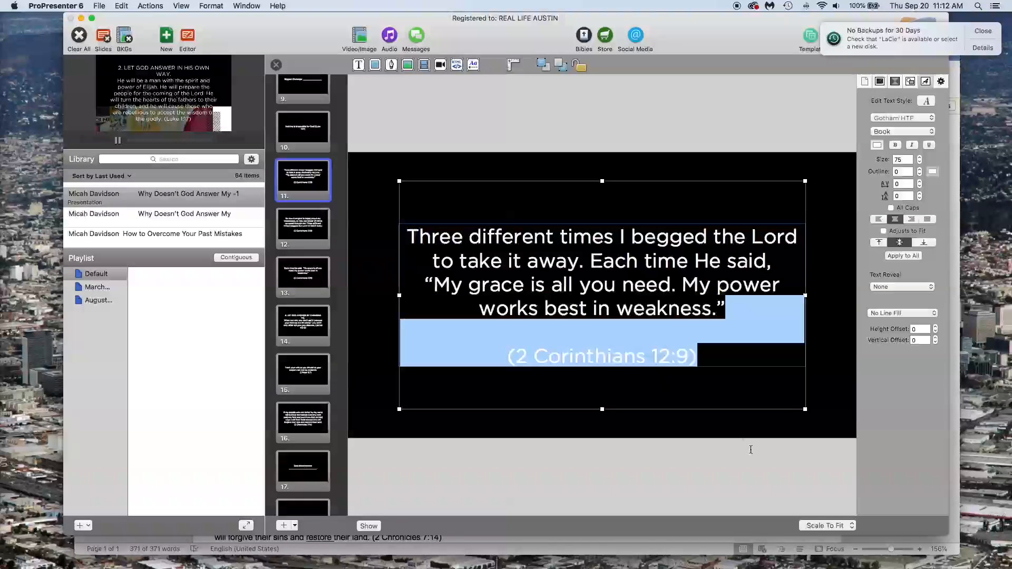
click(903, 160)
text(50)
key(Return)
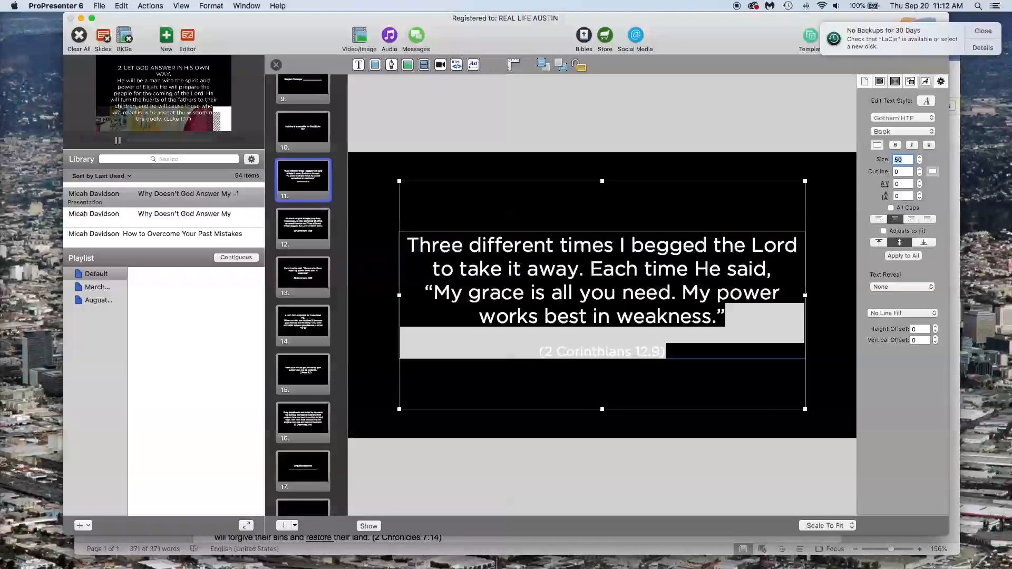
Set the blank line and the (2 Corinthians 12:9) reference on slide 12 to text size 50
double_click(512, 265)
click(585, 239)
drag(801, 311, 797, 360)
double_click(903, 158)
text(50)
key(Return)
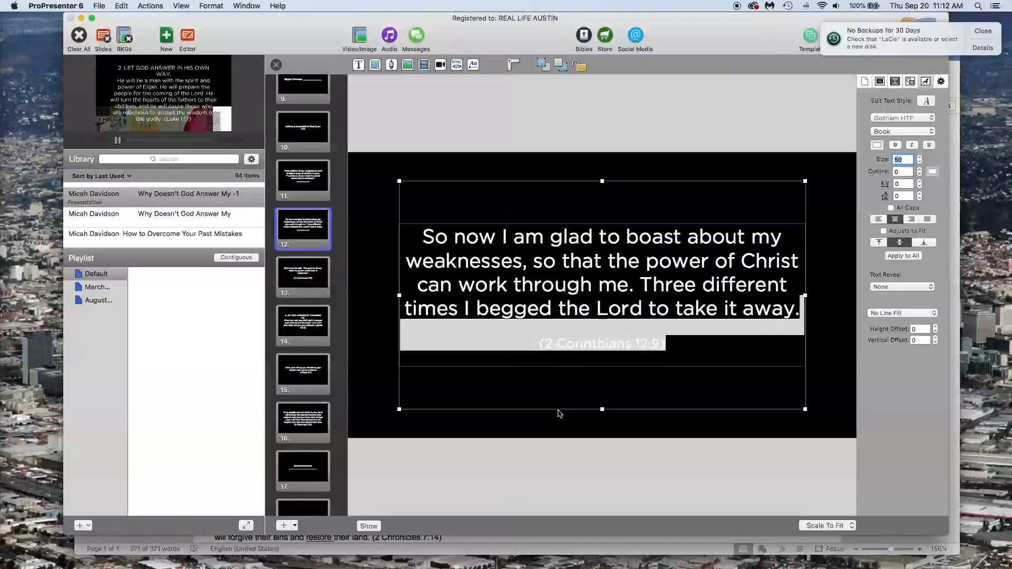
click(607, 441)
Extend the reference on slide 12 to (2 Corinthians 12:9-12), keeping it on one line
double_click(658, 352)
click(659, 351)
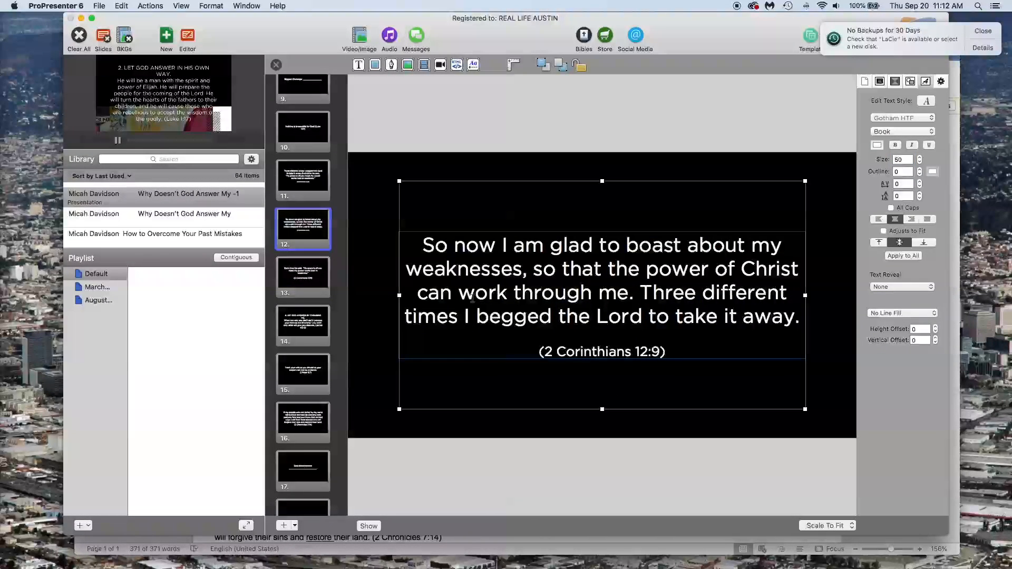
text(-12)
key(Return)
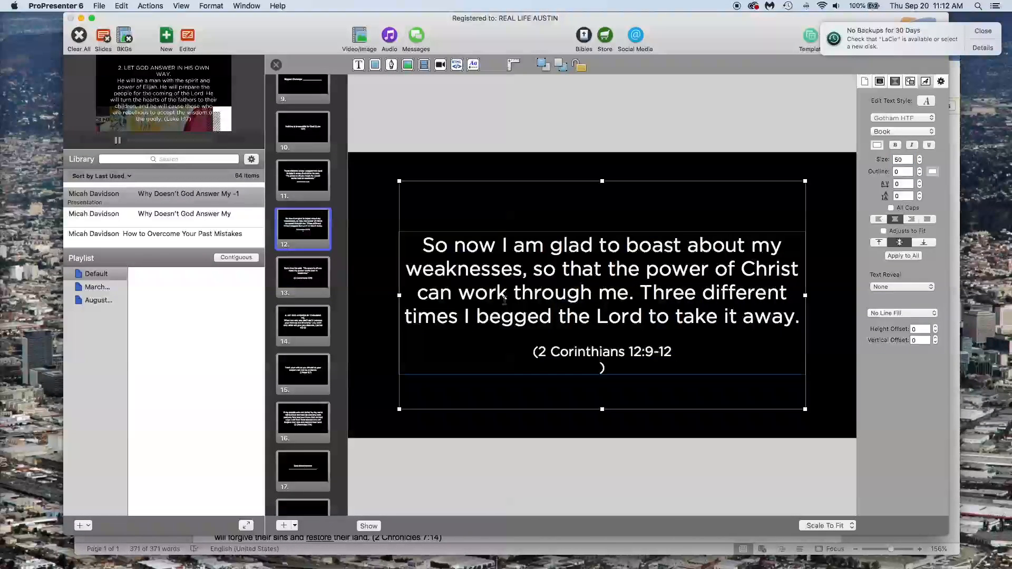
key(BackSpace)
Copy "-12" from the slide 12 reference into the slide 11 reference so it reads (2 Corinthians 12:9-12)
double_click(663, 352)
drag(655, 351, 651, 351)
key(super+c)
click(305, 180)
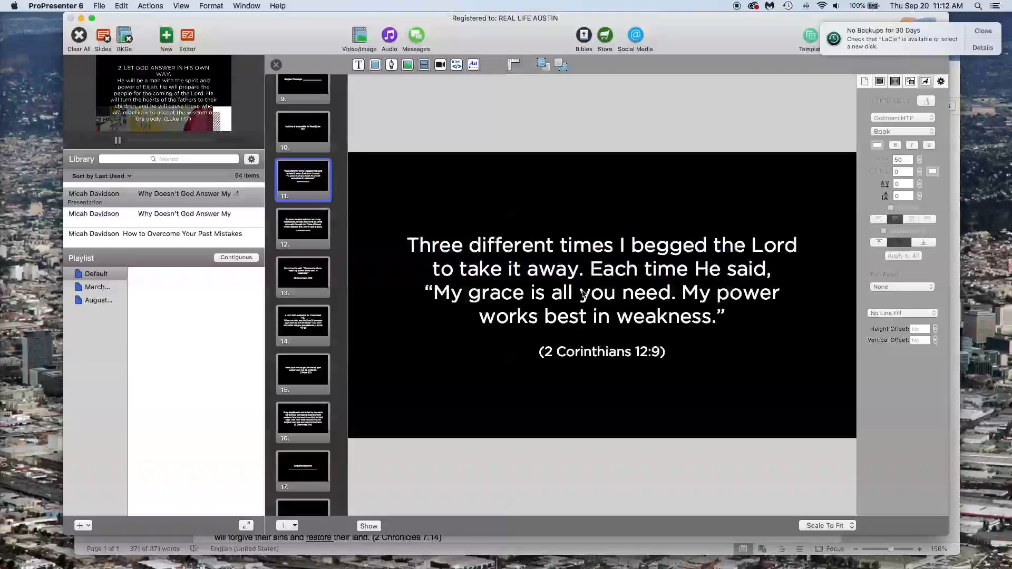
double_click(601, 321)
click(660, 352)
key(super+v)
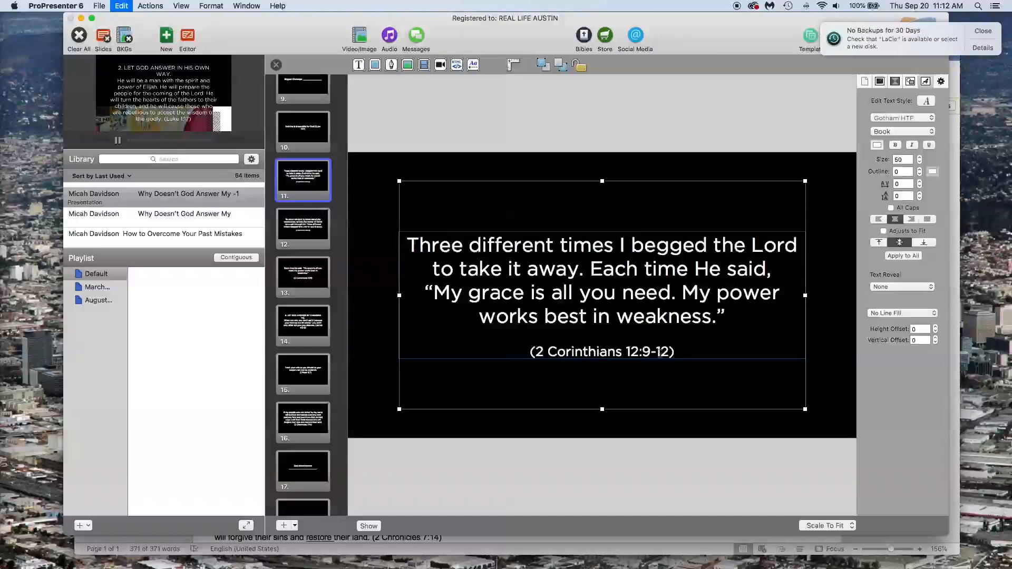
Paste the copied "-12" into the slide 13 reference after 12:9
click(305, 277)
double_click(605, 343)
click(689, 343)
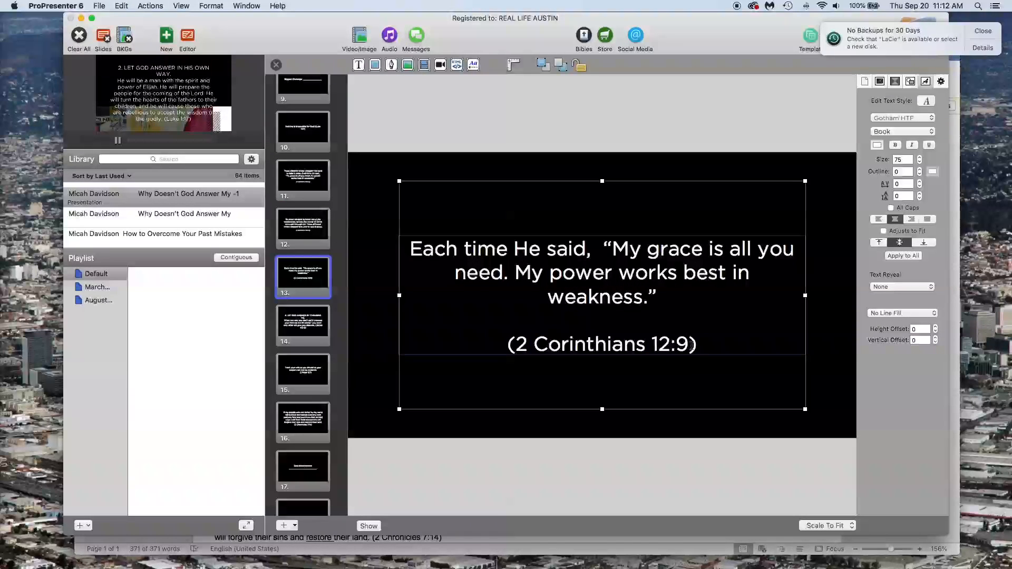
key(super+v)
Set the blank line and the (2 Corinthians 12:9-12) reference on slide 13 to text size 50
key(super+Left)
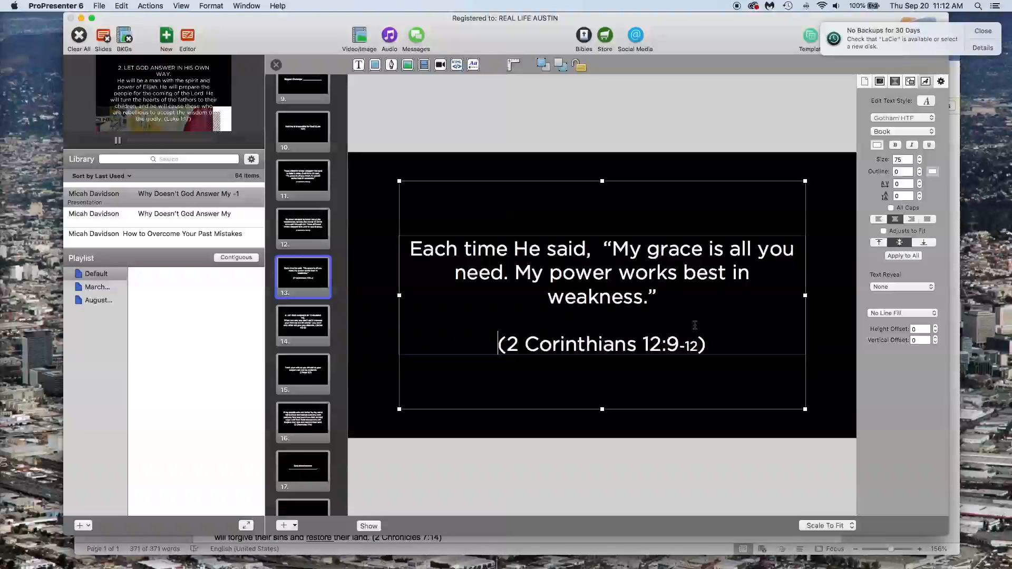
drag(695, 325, 759, 439)
drag(706, 298, 726, 396)
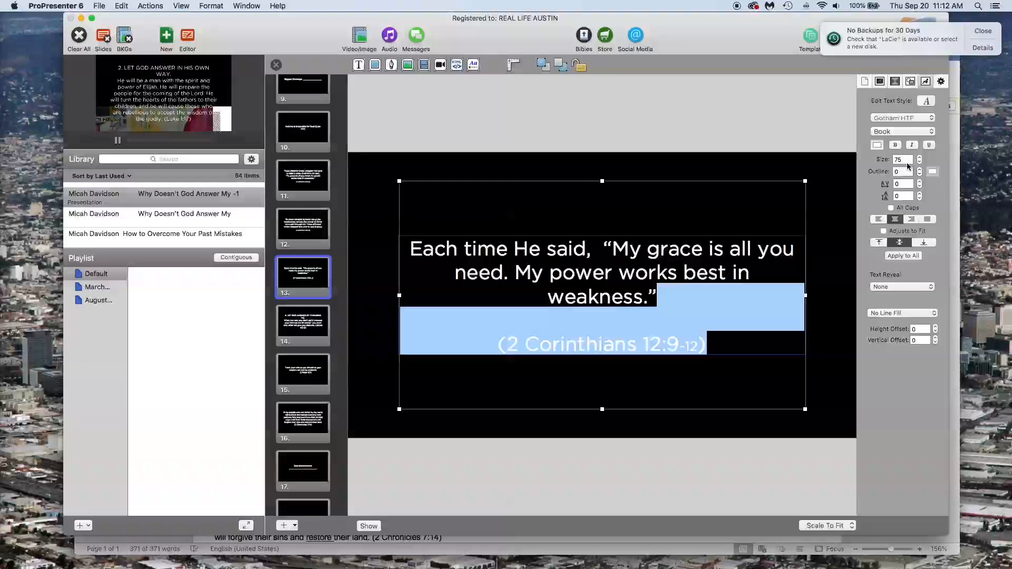
drag(908, 162, 870, 159)
text(50)
key(Return)
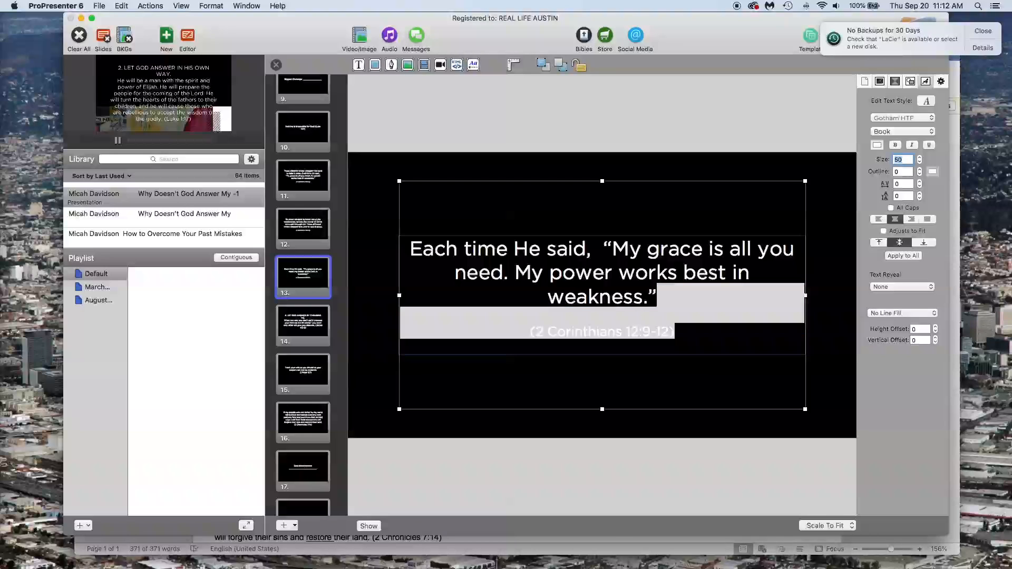
click(637, 495)
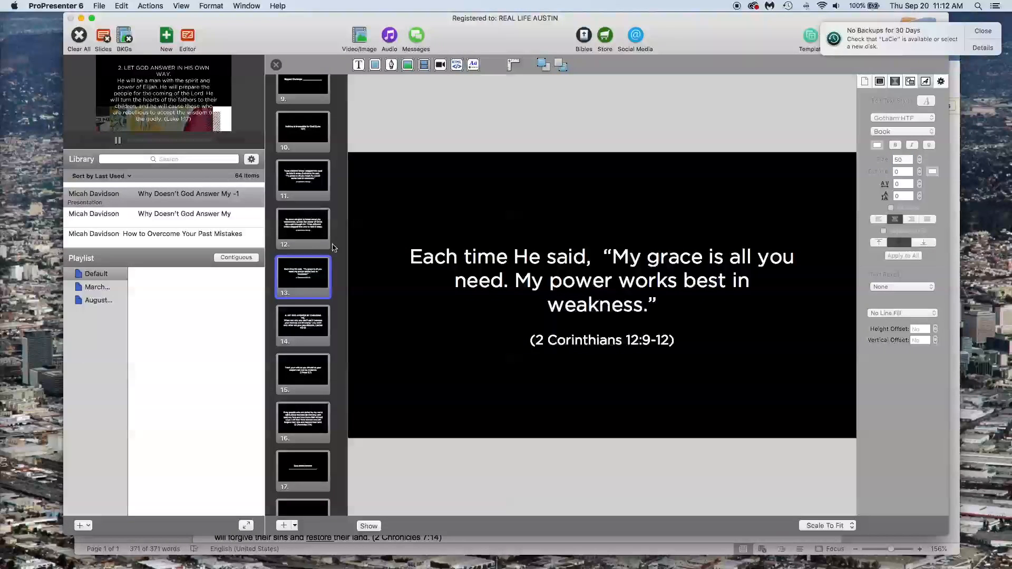
Replace the (2 Chronicles 7:14) reference at the end of slide 16 with the attribution "Abe Linc", keeping that spelling
click(289, 235)
click(311, 275)
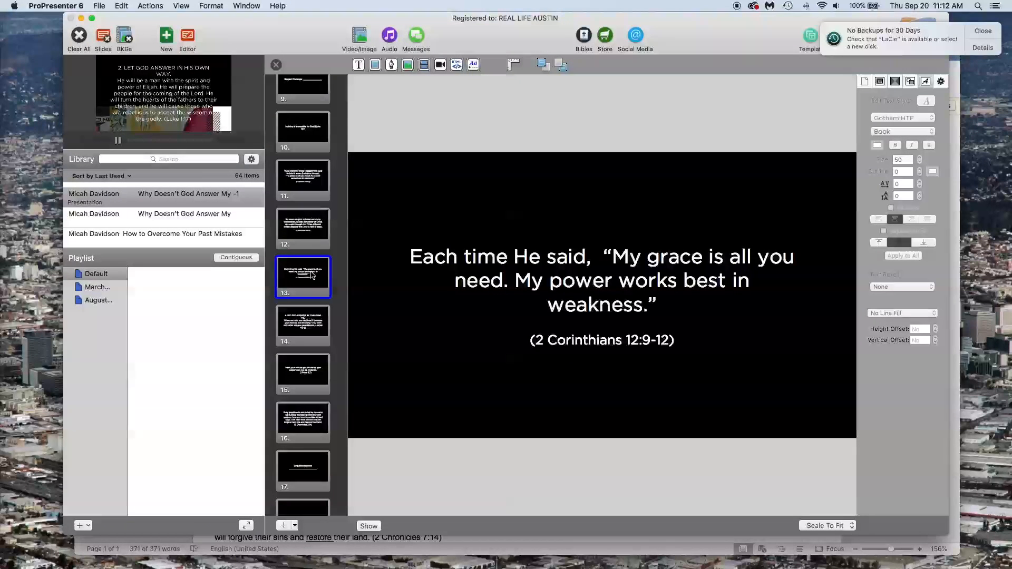
scroll(304, 296, down, 1)
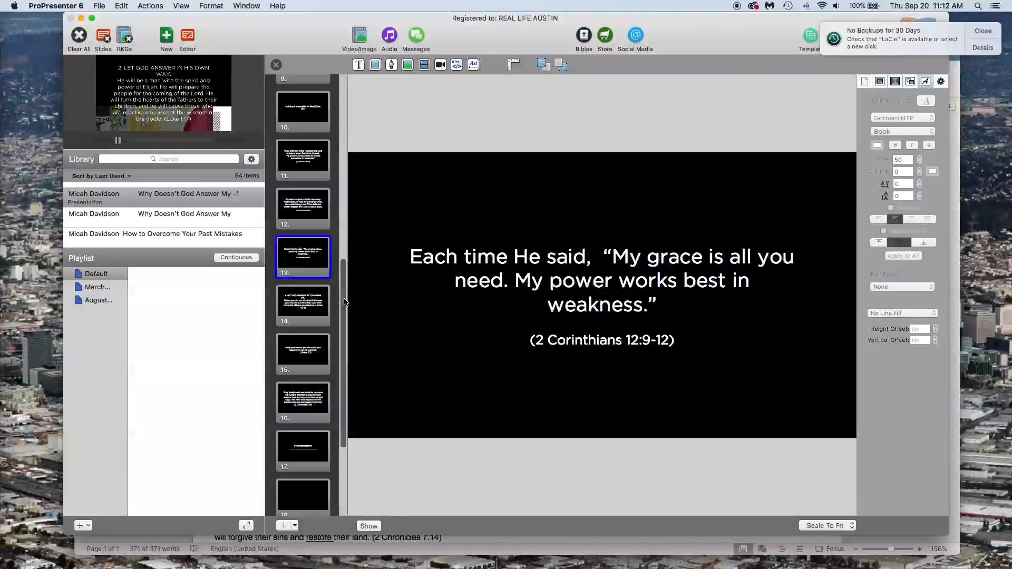
click(308, 306)
scroll(307, 305, down, 2)
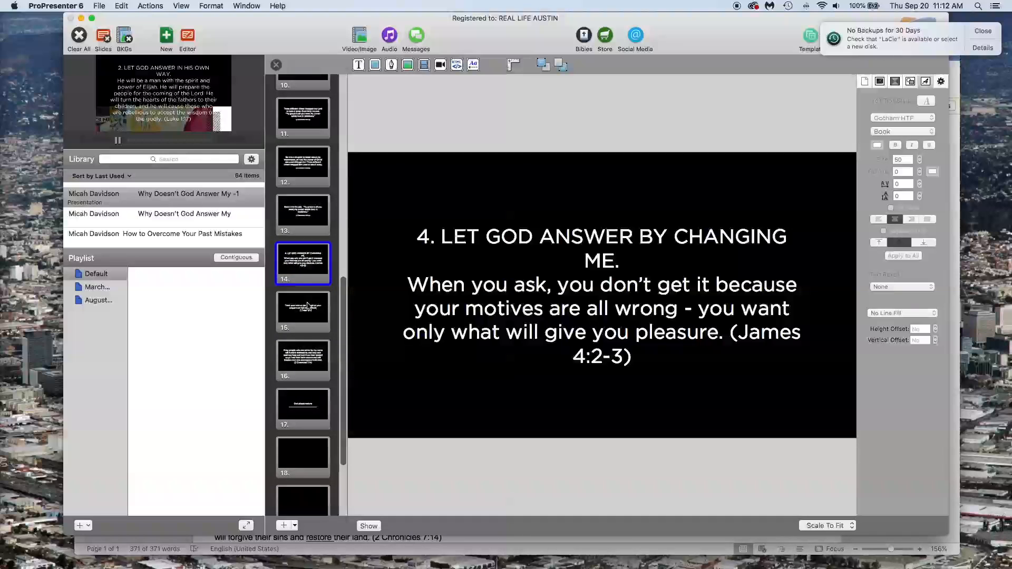
scroll(308, 306, down, 3)
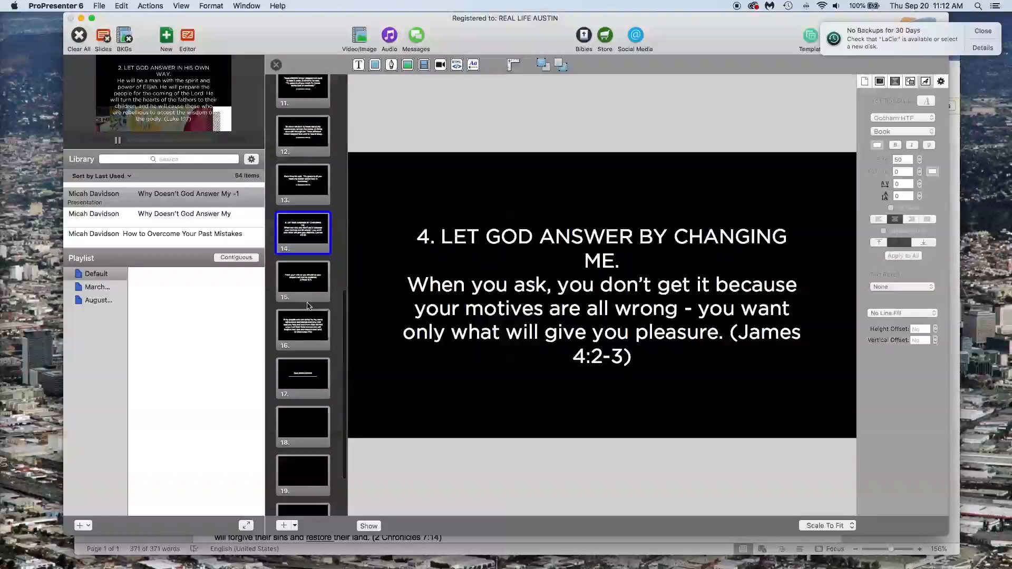
click(311, 289)
double_click(695, 330)
click(647, 354)
drag(512, 354, 820, 369)
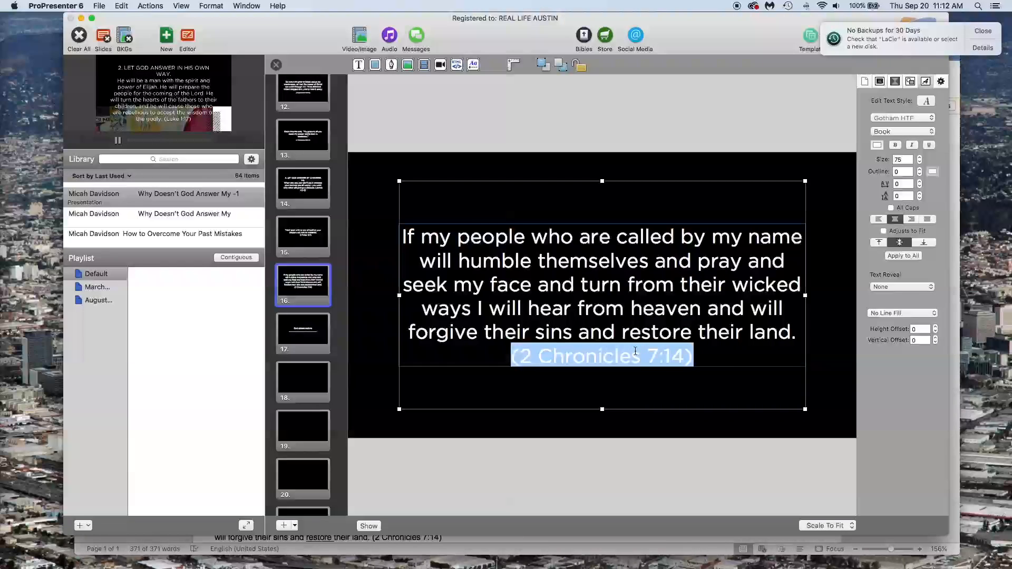
text(A)
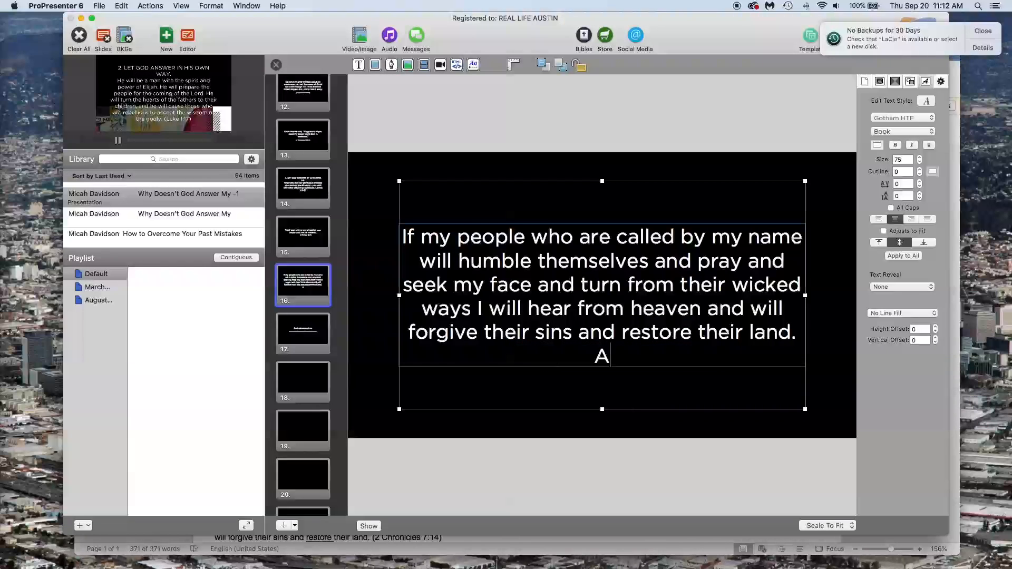
text(be linc)
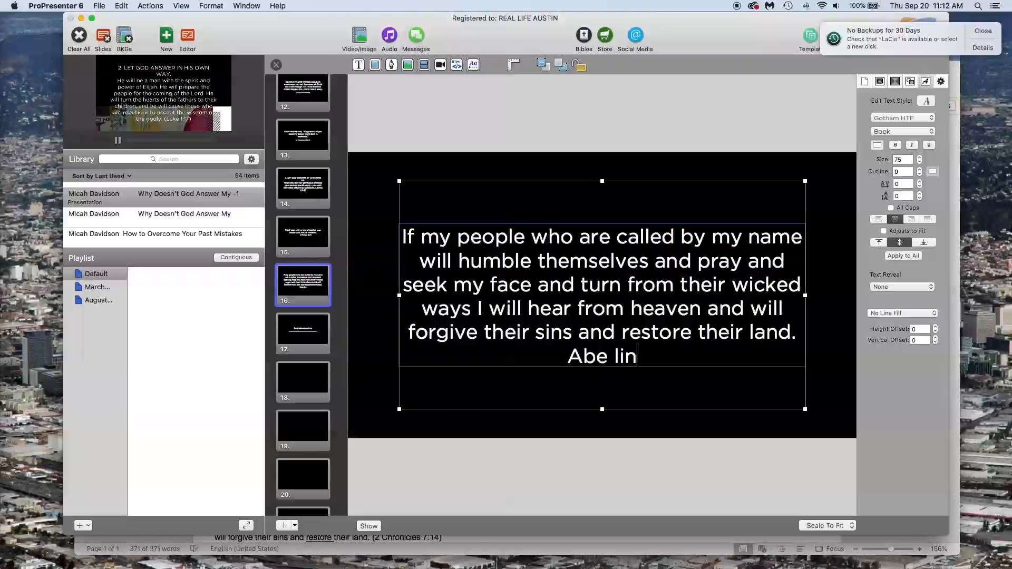
key(BackSpace)
key(BackSpace)
key(BackSpace)
key(BackSpace)
text(Linc)
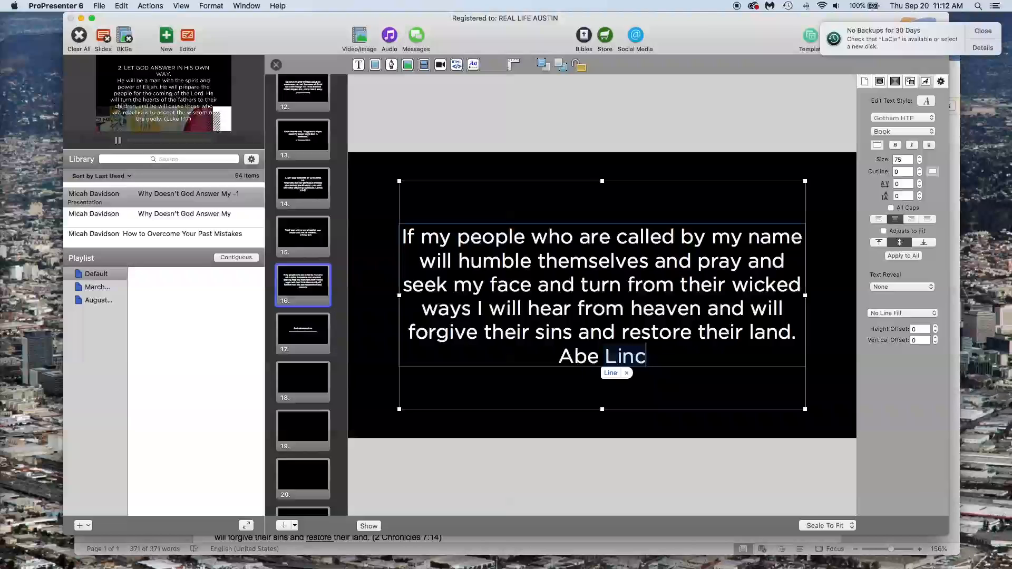
click(627, 372)
Insert a blank line above "Abe Linc" on slide 16 and set the quote paragraph to Medium Italic
click(557, 359)
key(Return)
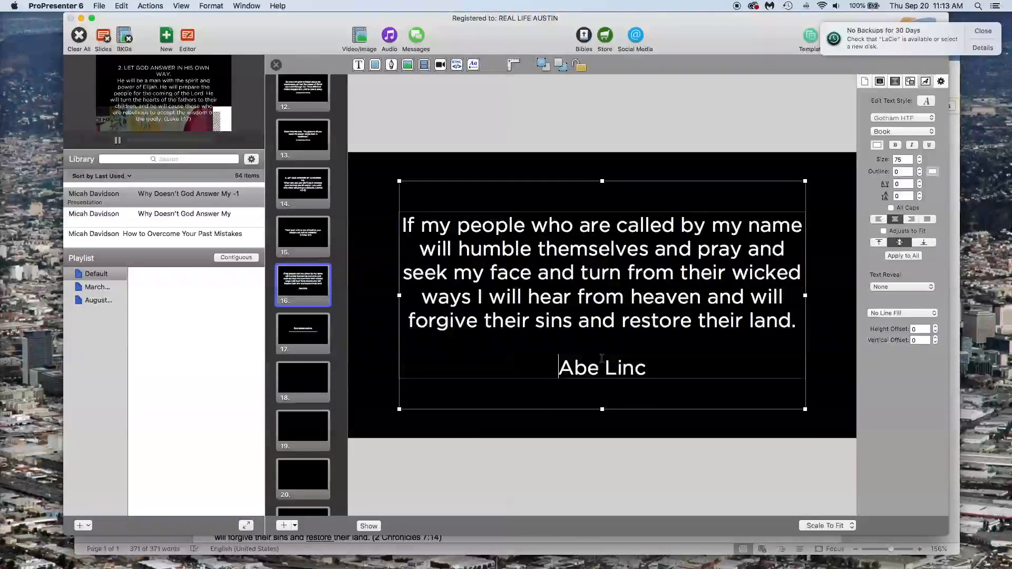
triple_click(606, 248)
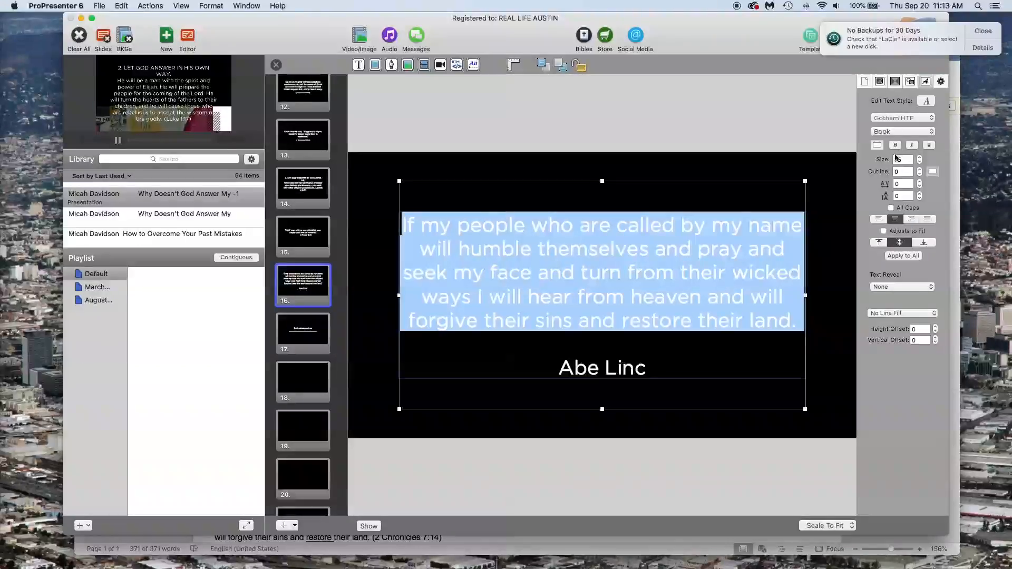
click(921, 133)
click(896, 159)
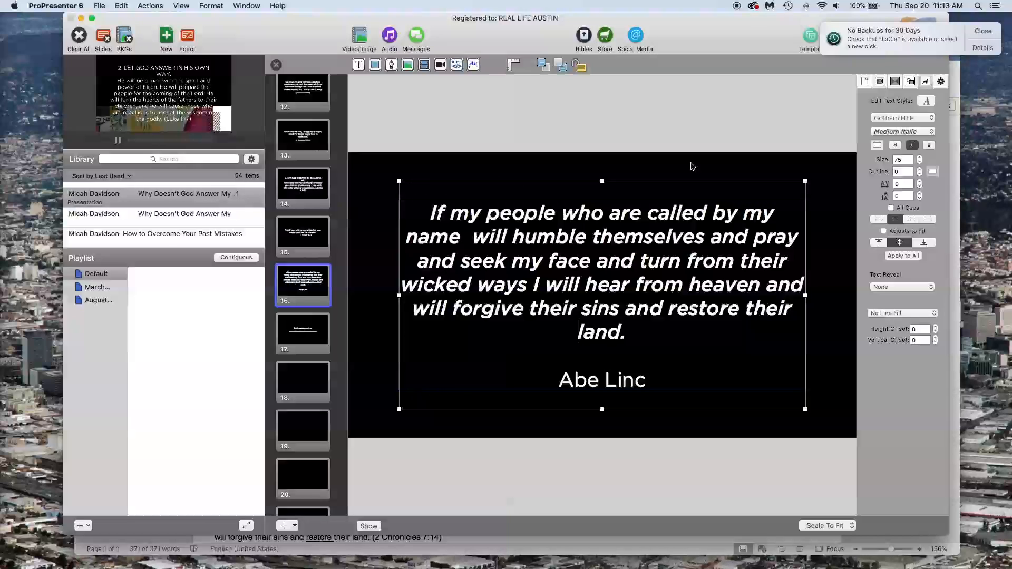
Right-align the "Abe Linc" attribution line on slide 16
click(674, 331)
drag(666, 371, 660, 348)
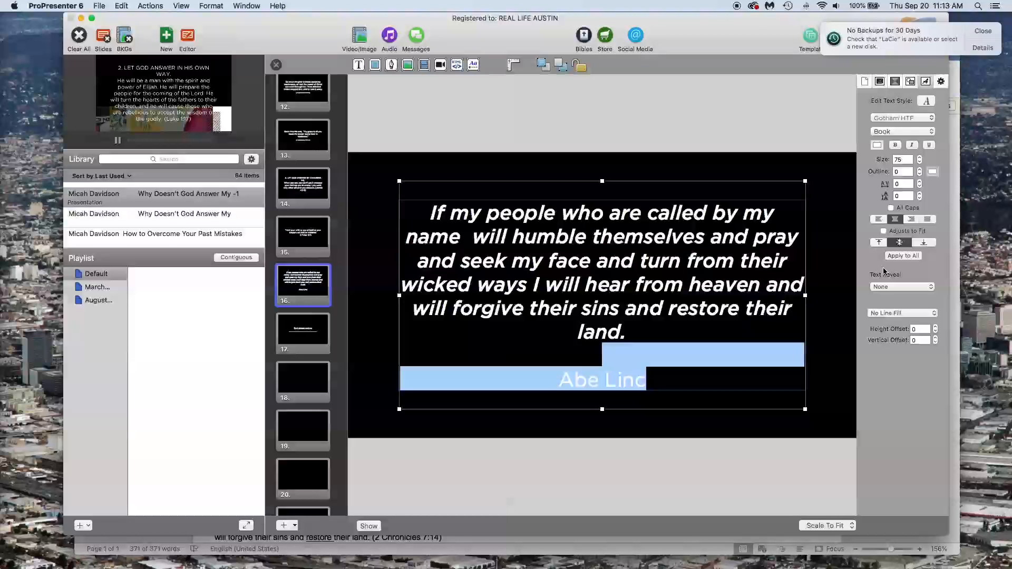
click(914, 220)
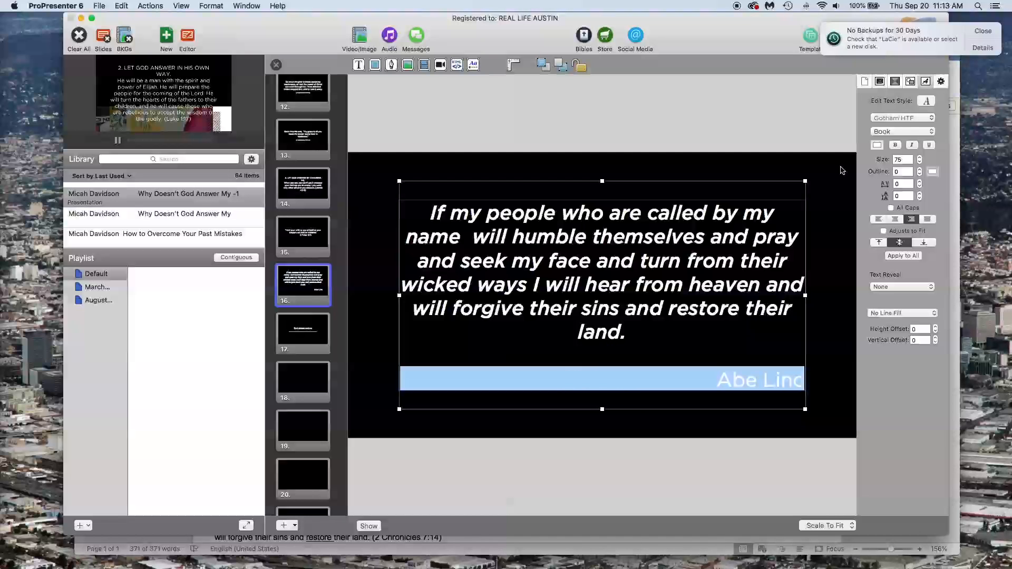
Set the "Abe Linc" attribution on slide 16 to text size 50
double_click(745, 372)
drag(712, 372, 812, 375)
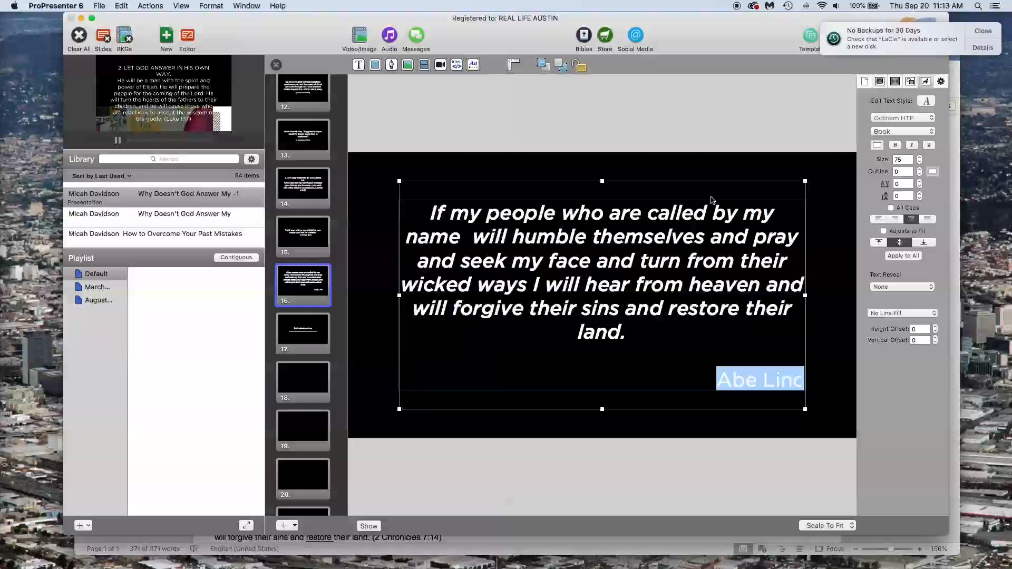
click(907, 158)
text(5)
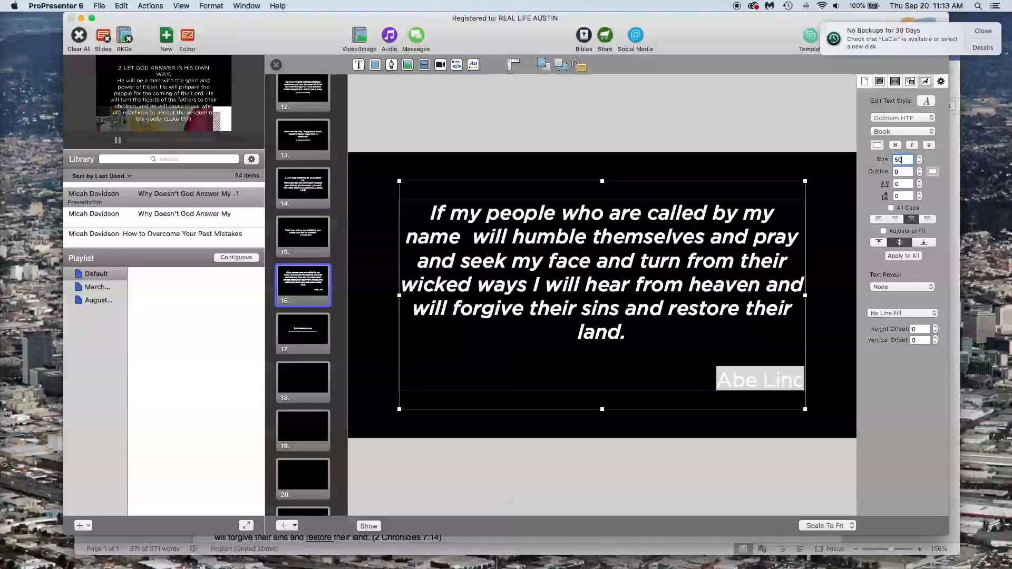
text(0)
key(Return)
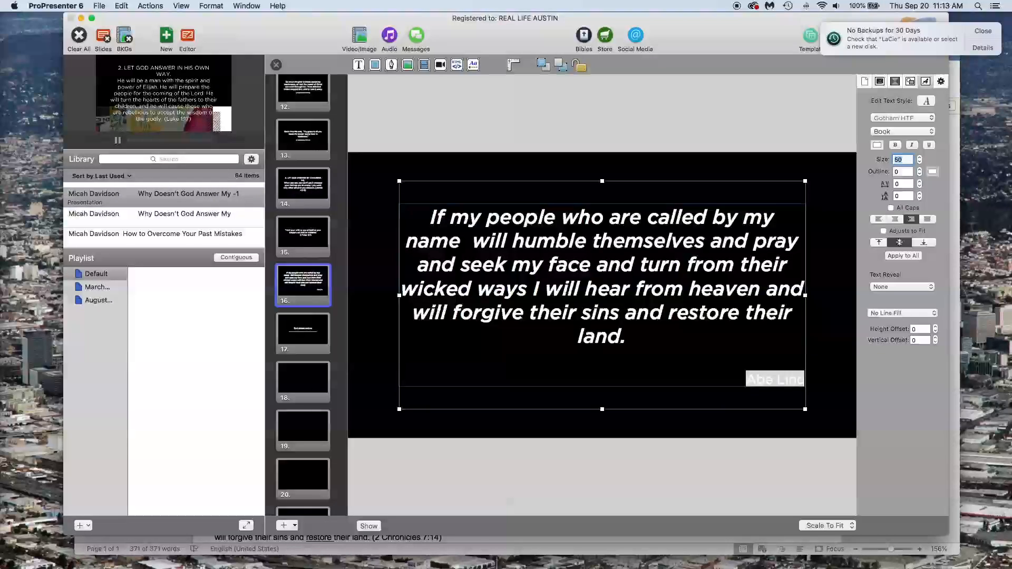
click(744, 371)
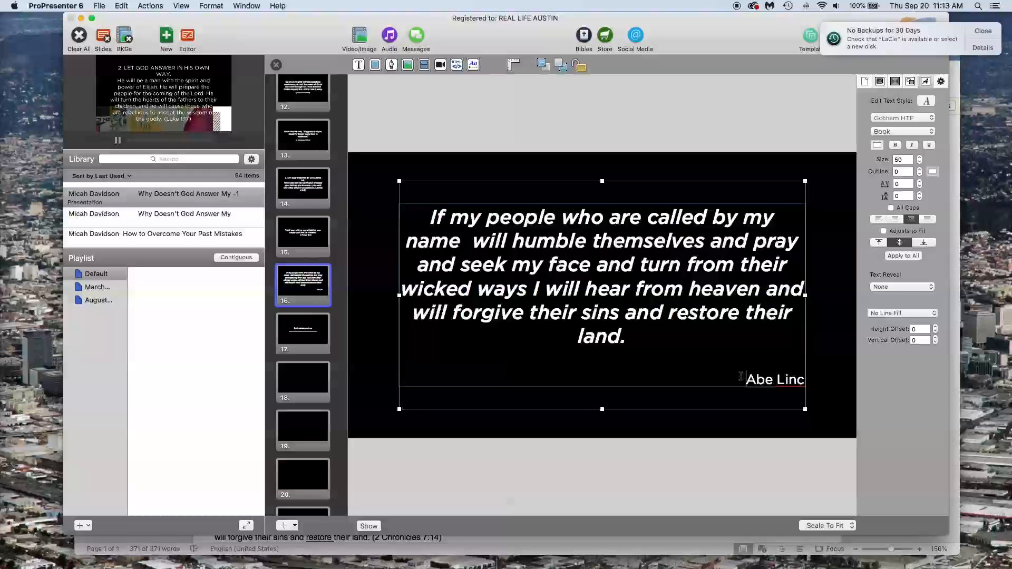
drag(741, 376, 848, 382)
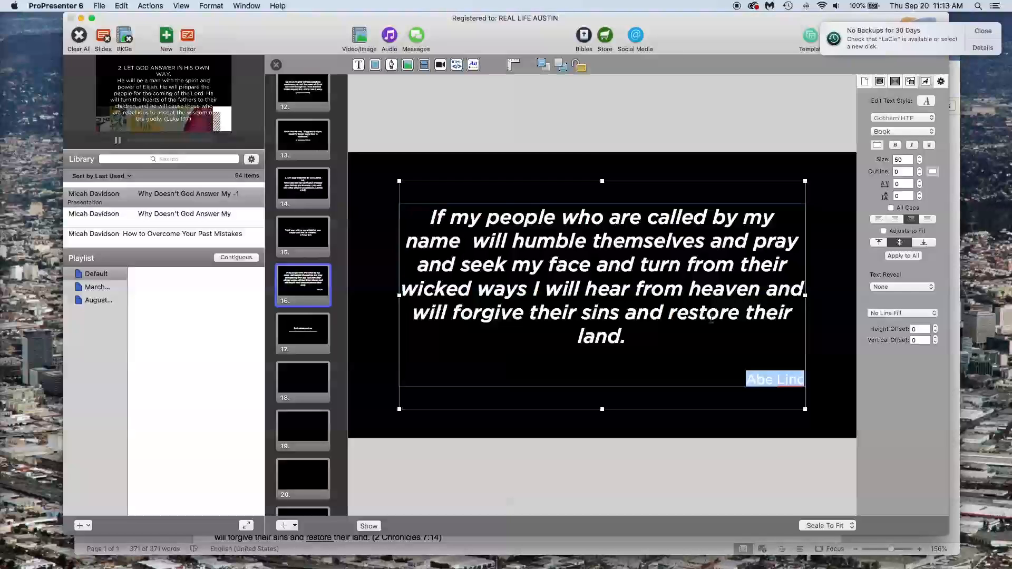
click(701, 343)
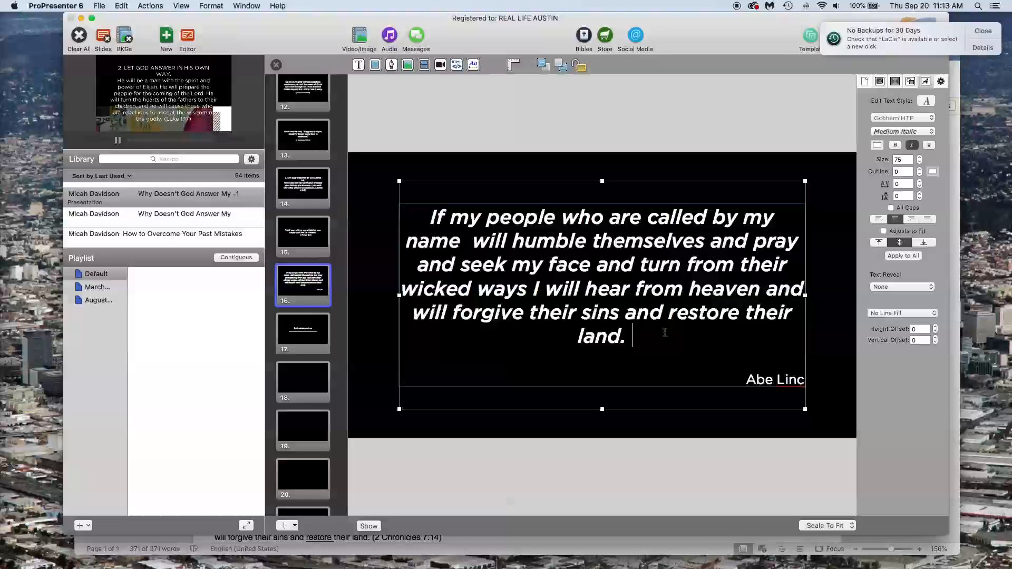
Apply text size 50 to the blank line between the quote and the "Abe Linc" attribution as well
click(731, 340)
drag(733, 351, 805, 384)
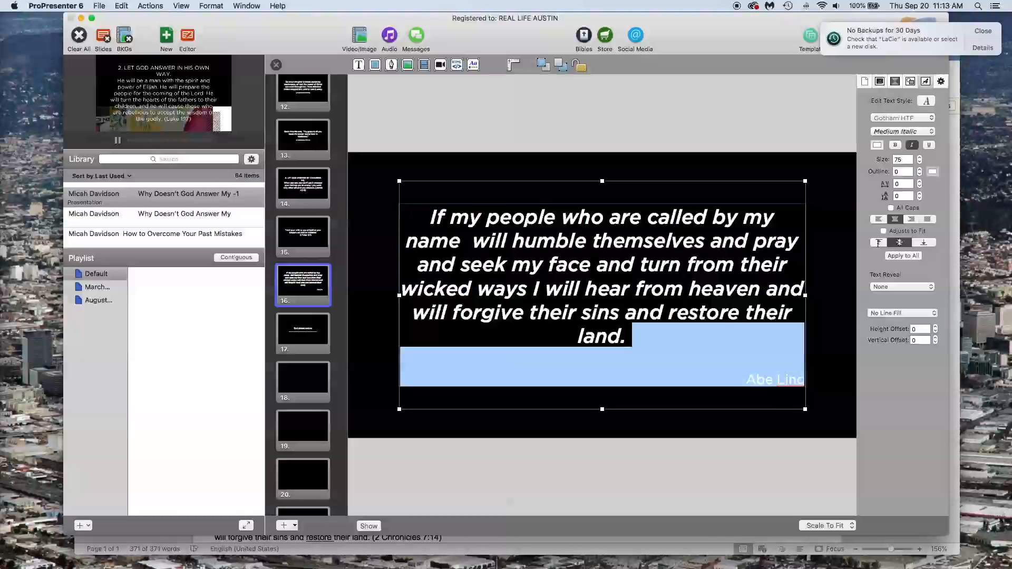
drag(906, 160, 819, 163)
text(50)
key(Return)
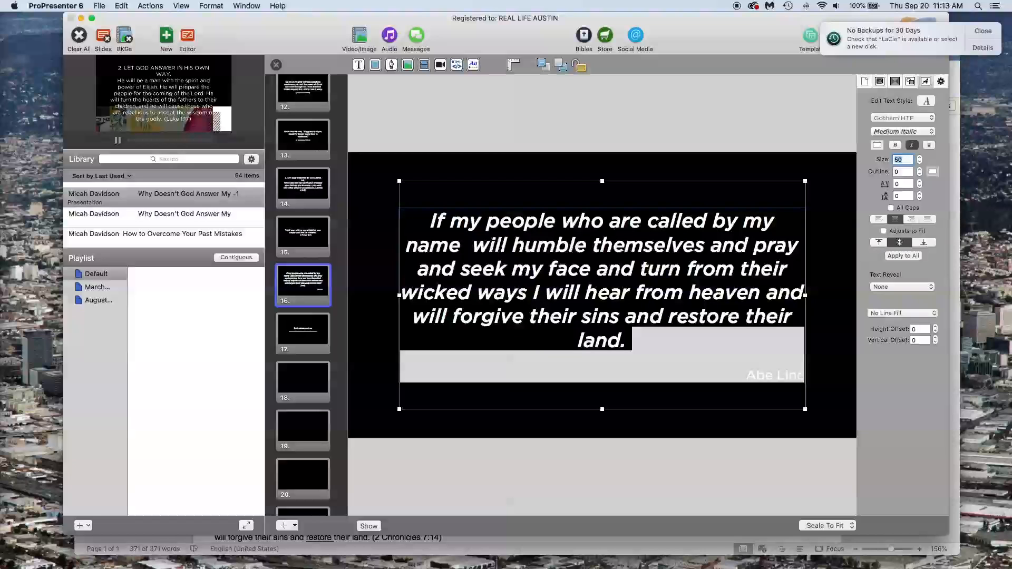
Left-align the italic quote text on slide 16, leaving the attribution out of the selection
click(666, 335)
drag(666, 335, 817, 221)
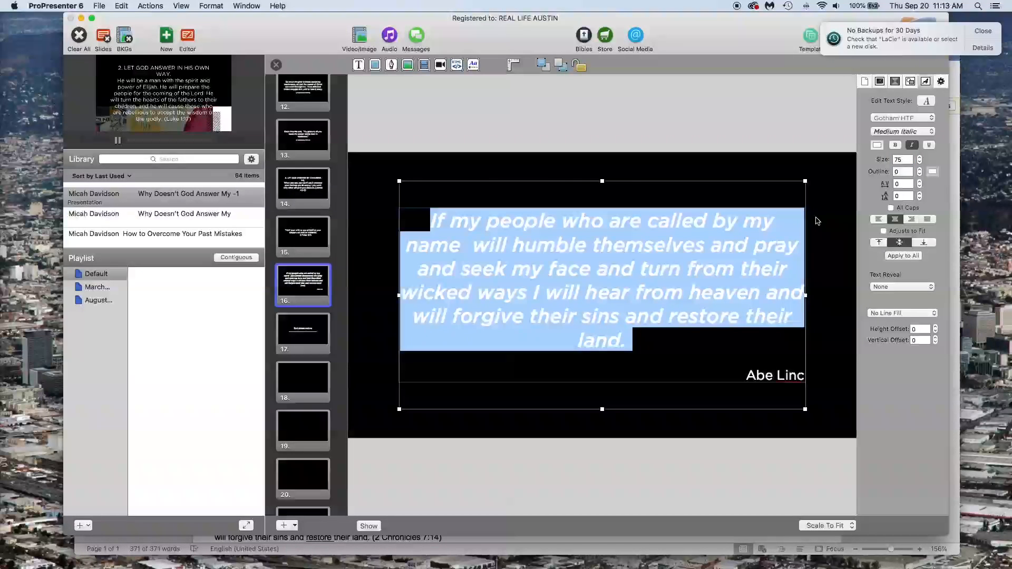
click(879, 220)
click(664, 333)
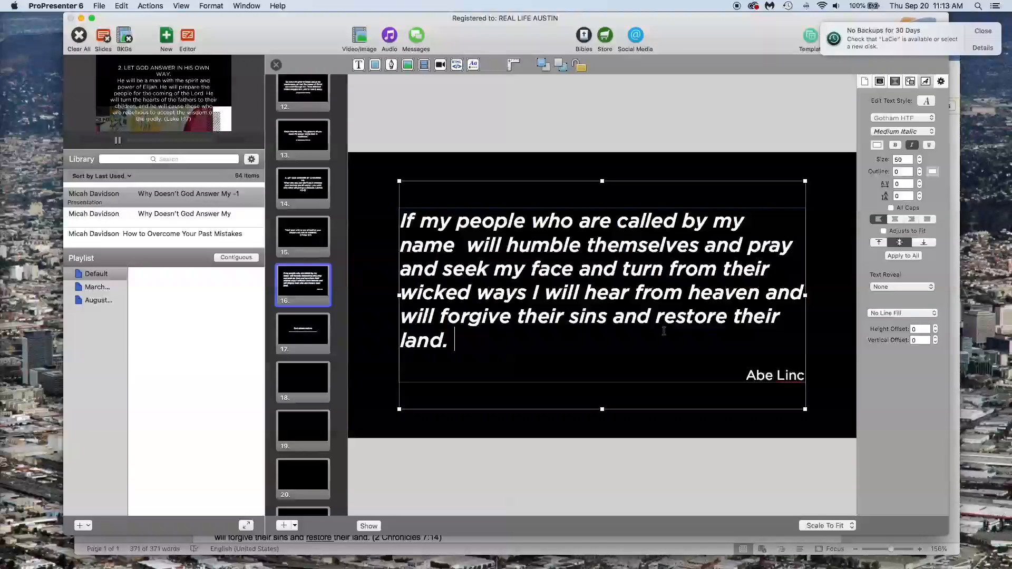
Break the slide 16 quote into shorter lines after "called by", "themselves", "will hear" and "forgive their"
click(720, 231)
key(Return)
click(742, 244)
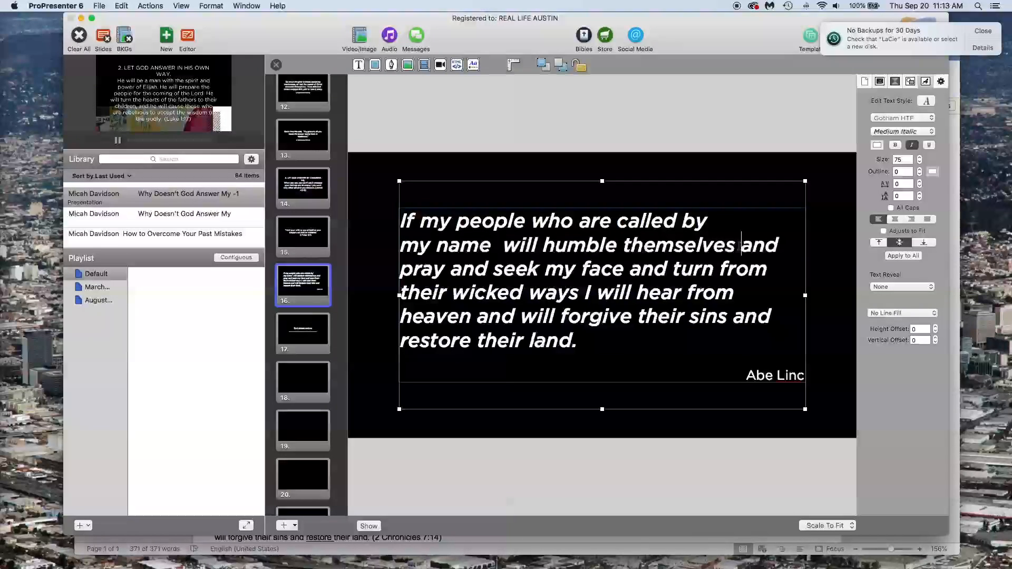
key(Return)
click(741, 291)
key(Return)
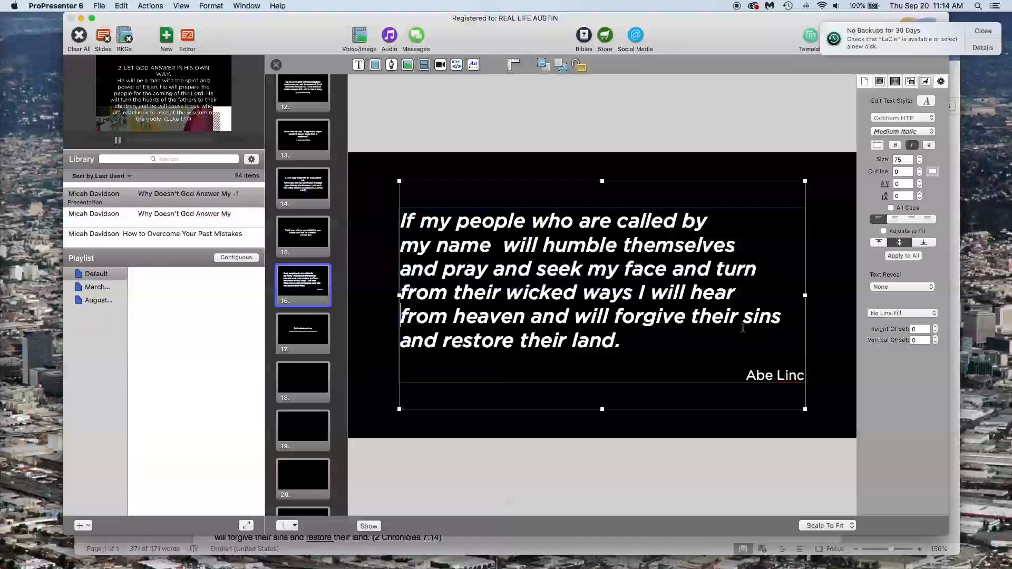
click(746, 316)
key(Return)
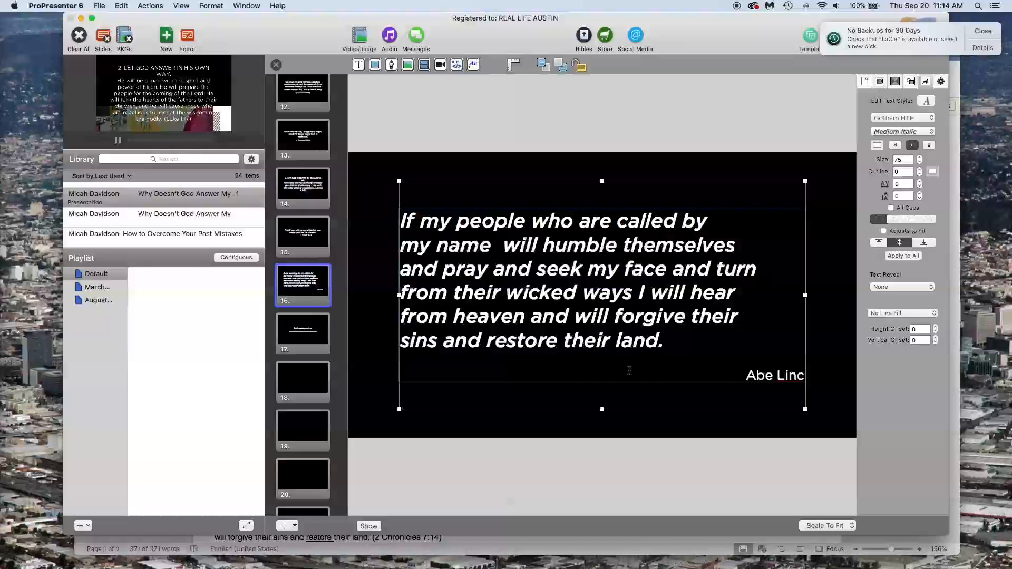
On slide 15, remove the extra space before (1 Peter 3:7) and insert a blank line above the reference
click(657, 466)
key(Up)
double_click(588, 321)
click(587, 321)
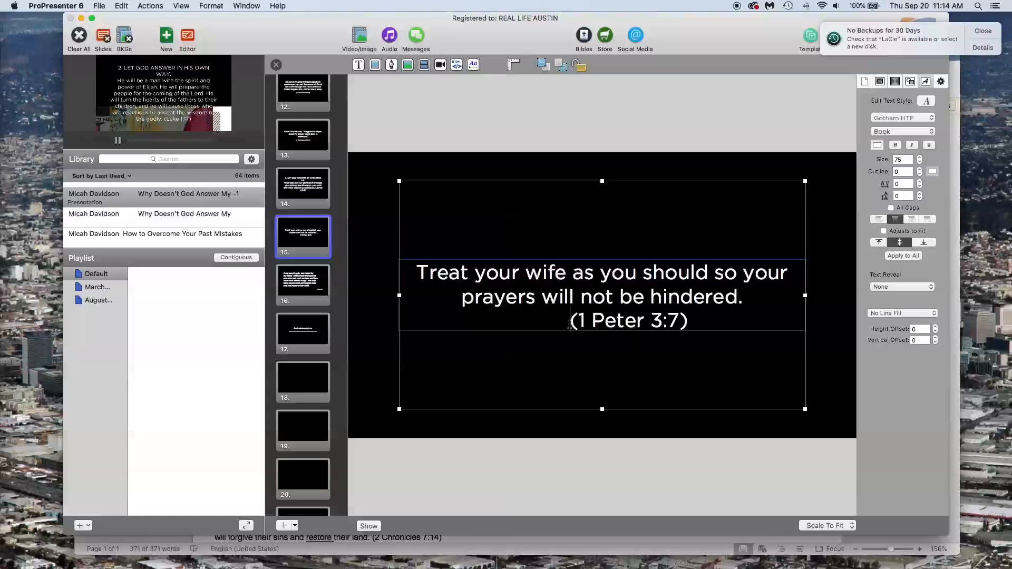
drag(571, 321, 483, 323)
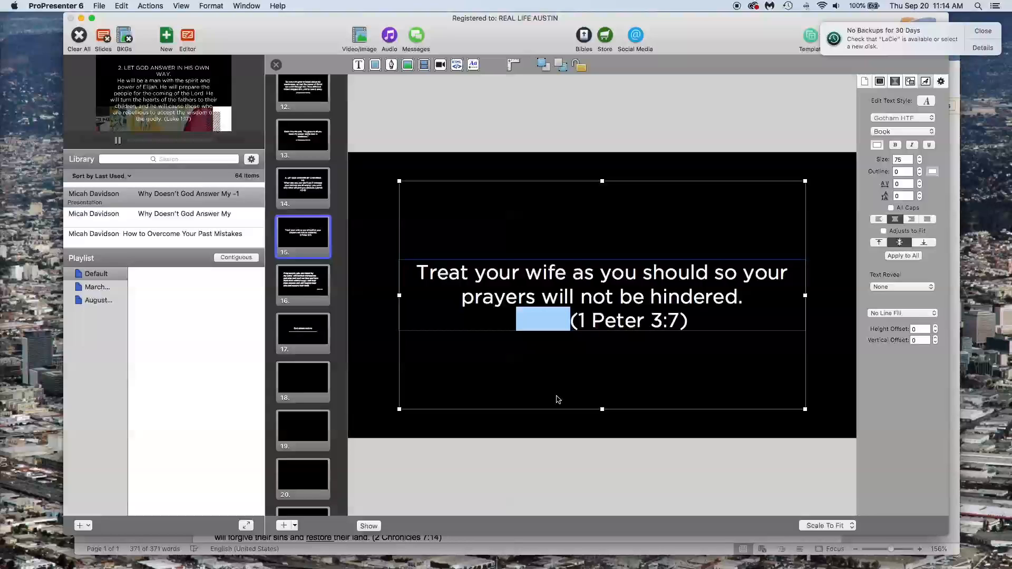
key(BackSpace)
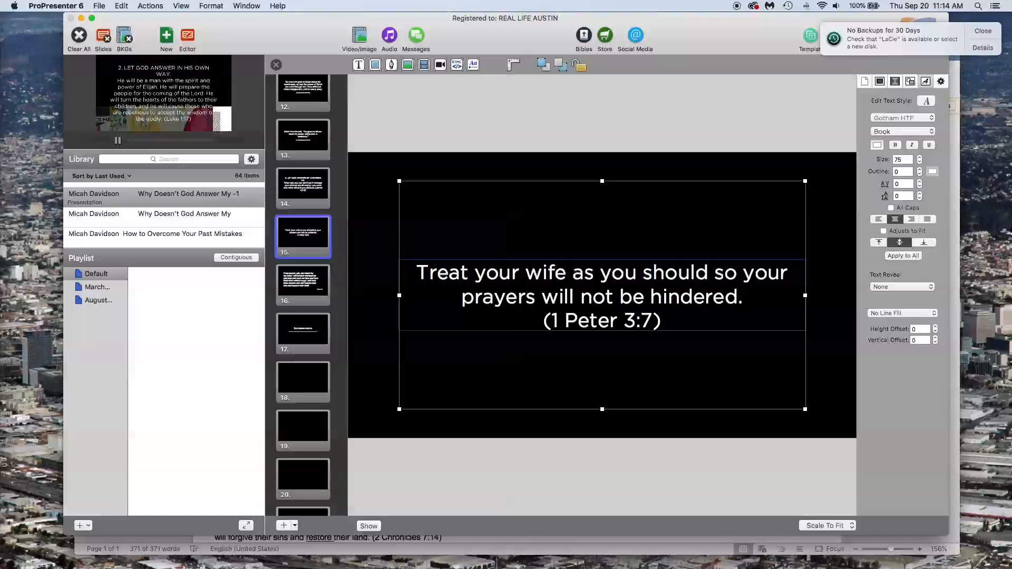
key(Return)
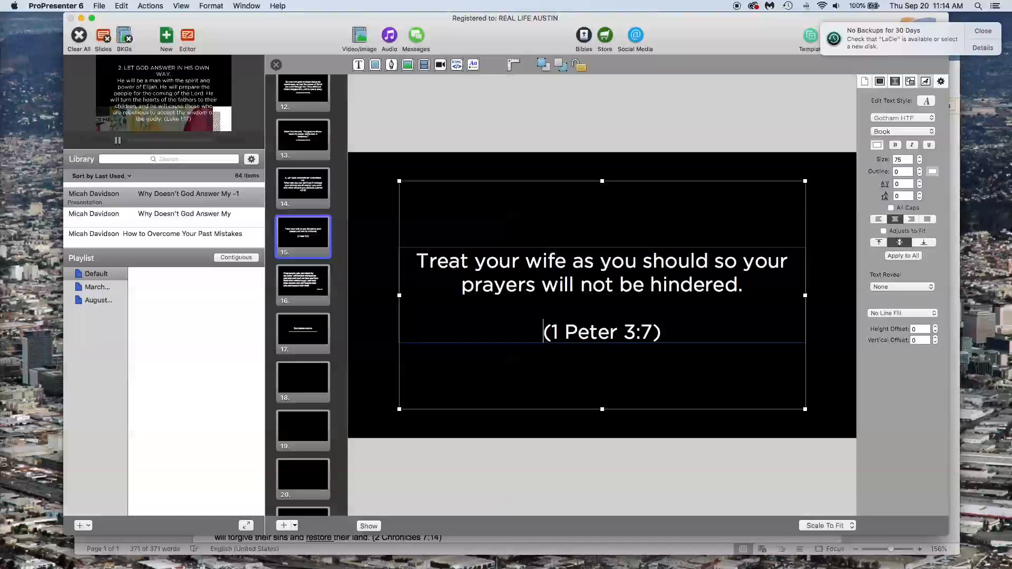